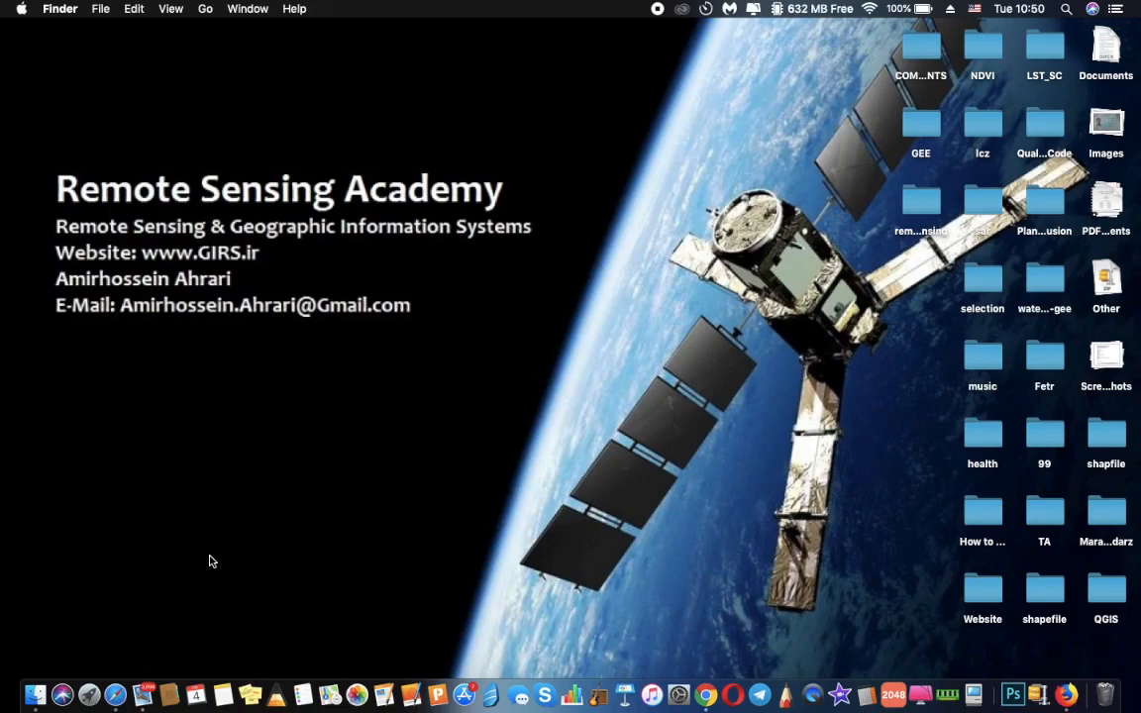
Load earthexplorer.usgs.gov in full-screen Safari and start registering a new USGS account
click(115, 697)
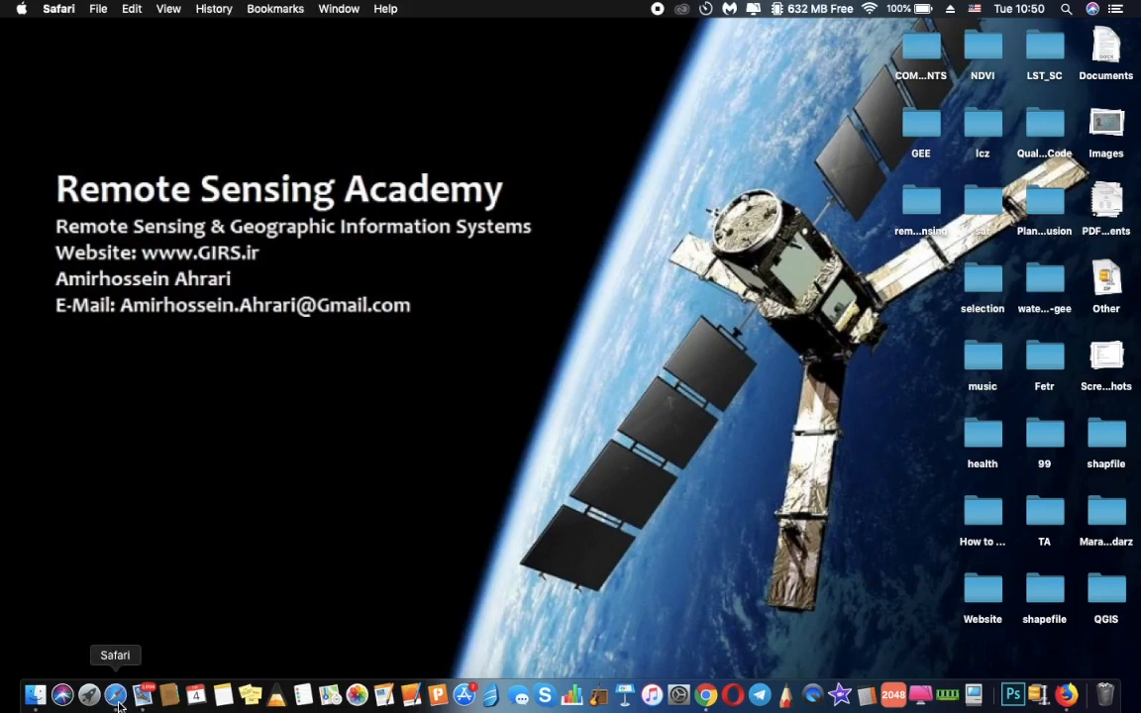
click(47, 35)
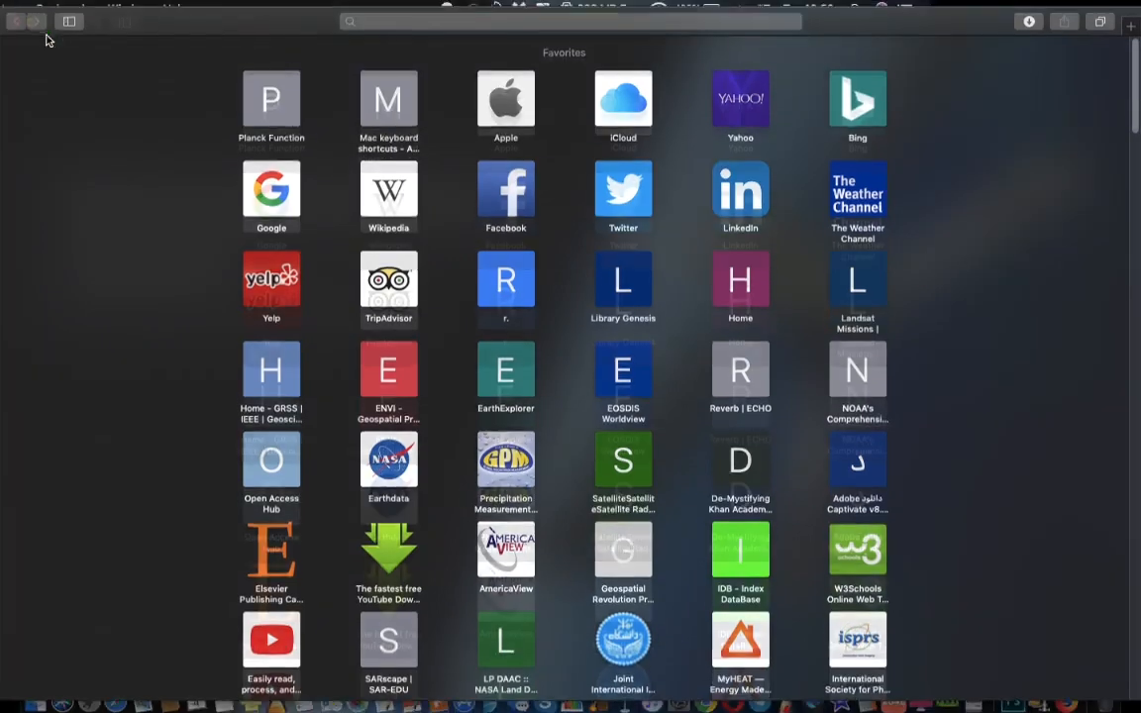
text(earthexplorer.usgs.gov)
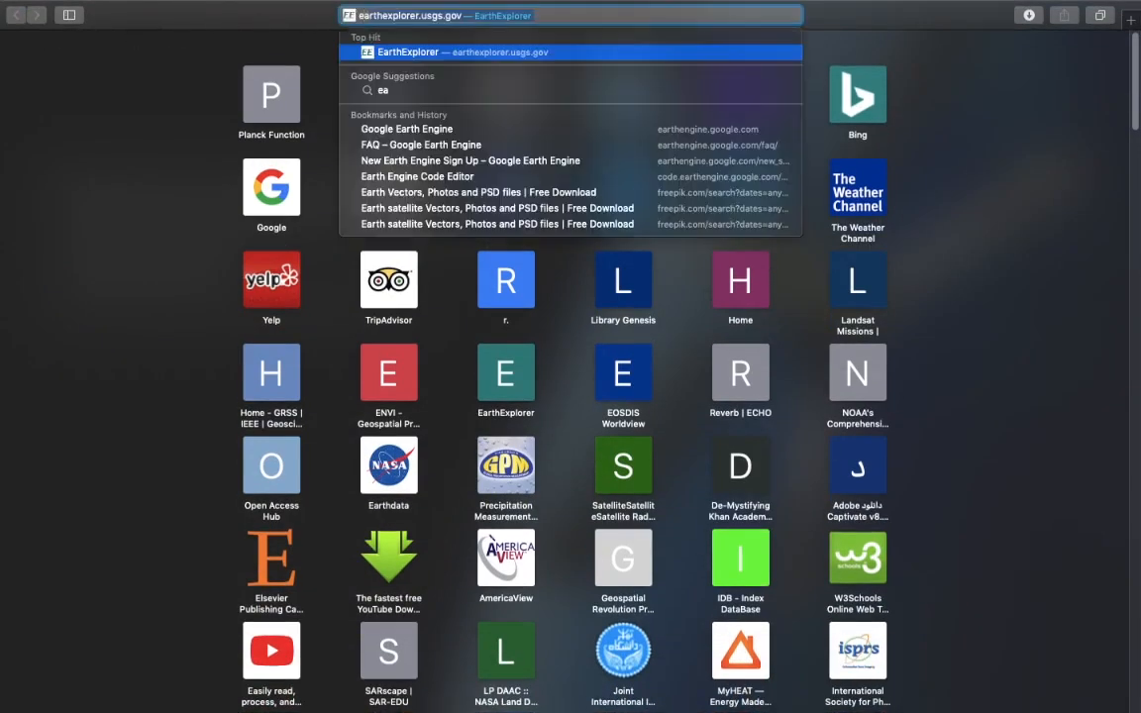
key(Right)
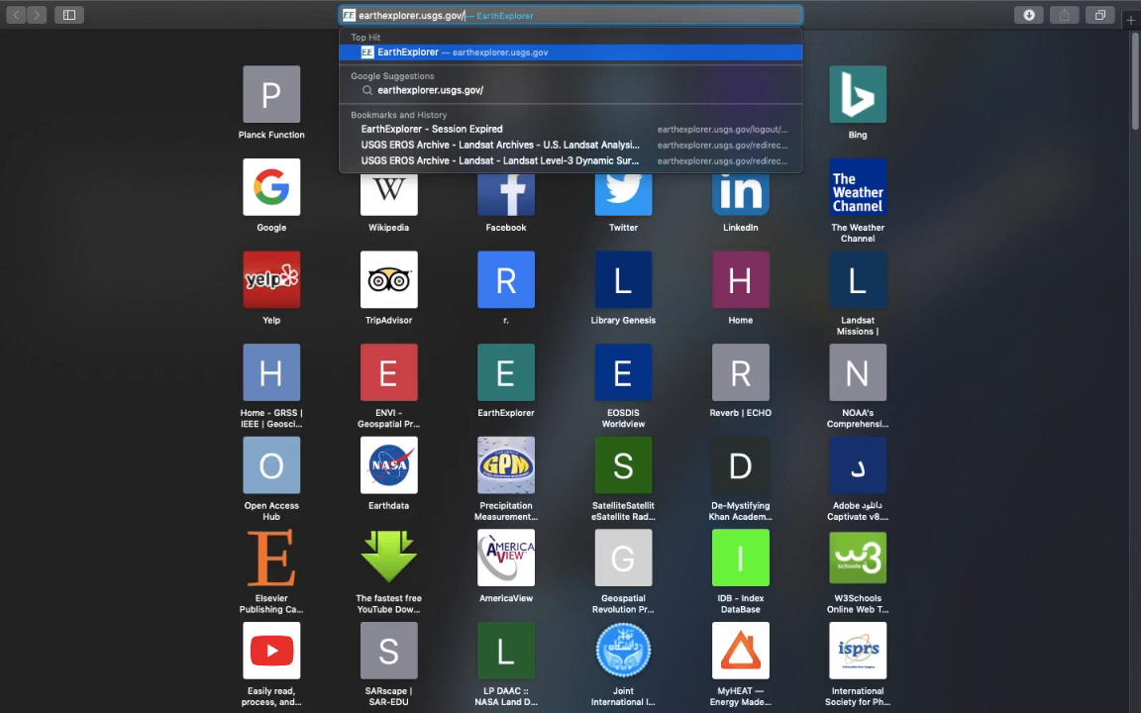
key(Return)
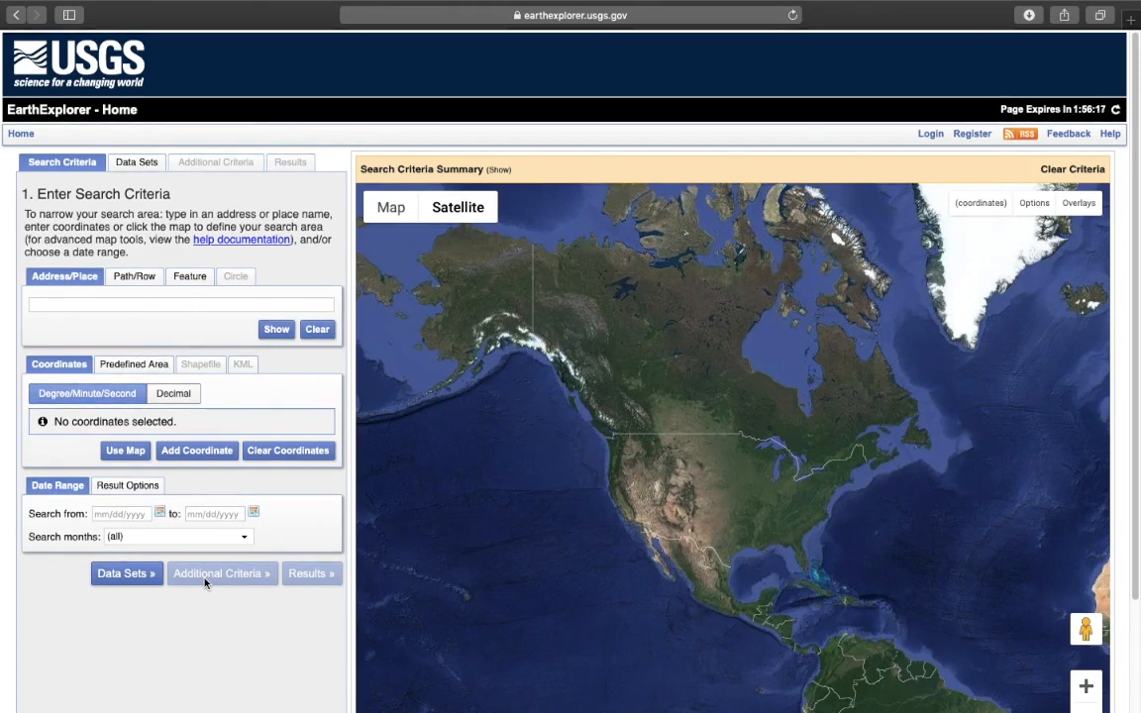
click(974, 138)
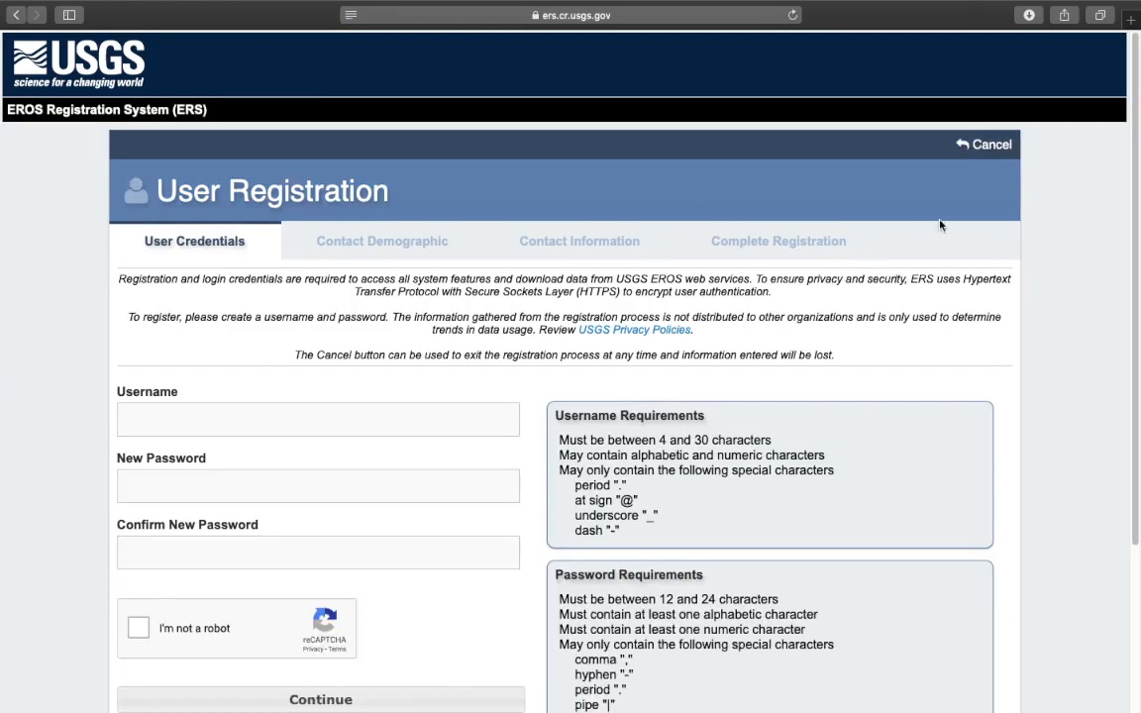
Enter the account username in the User Credentials form
scroll(887, 245, down, 2)
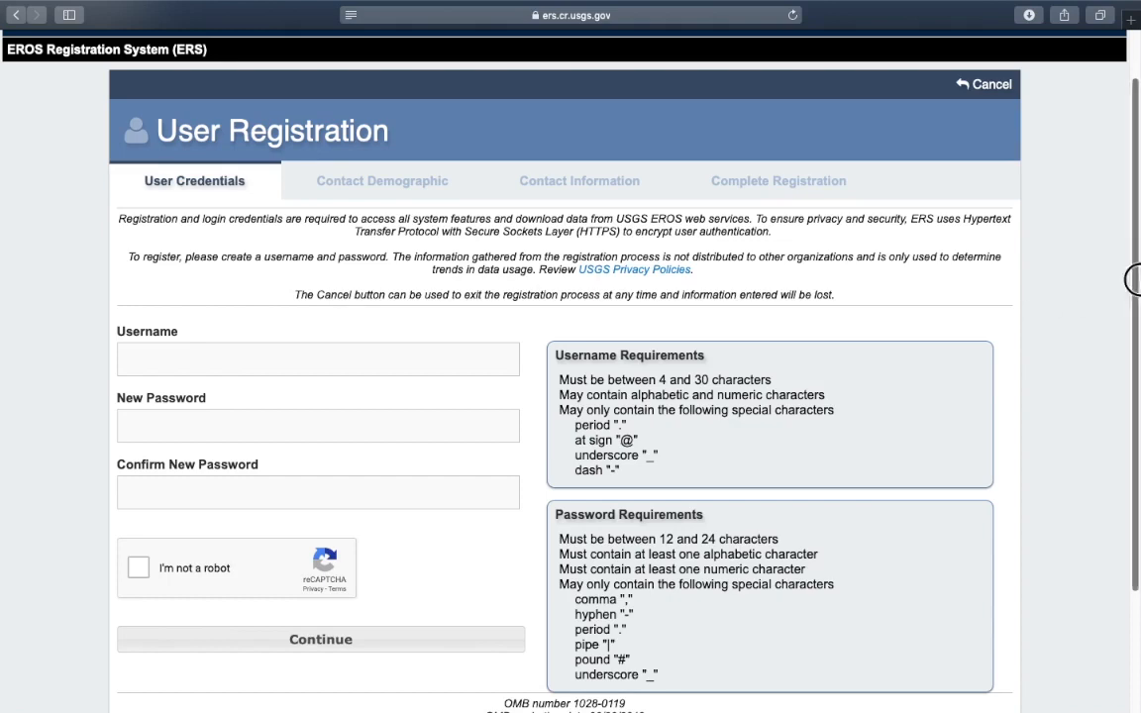
scroll(219, 200, down, 1)
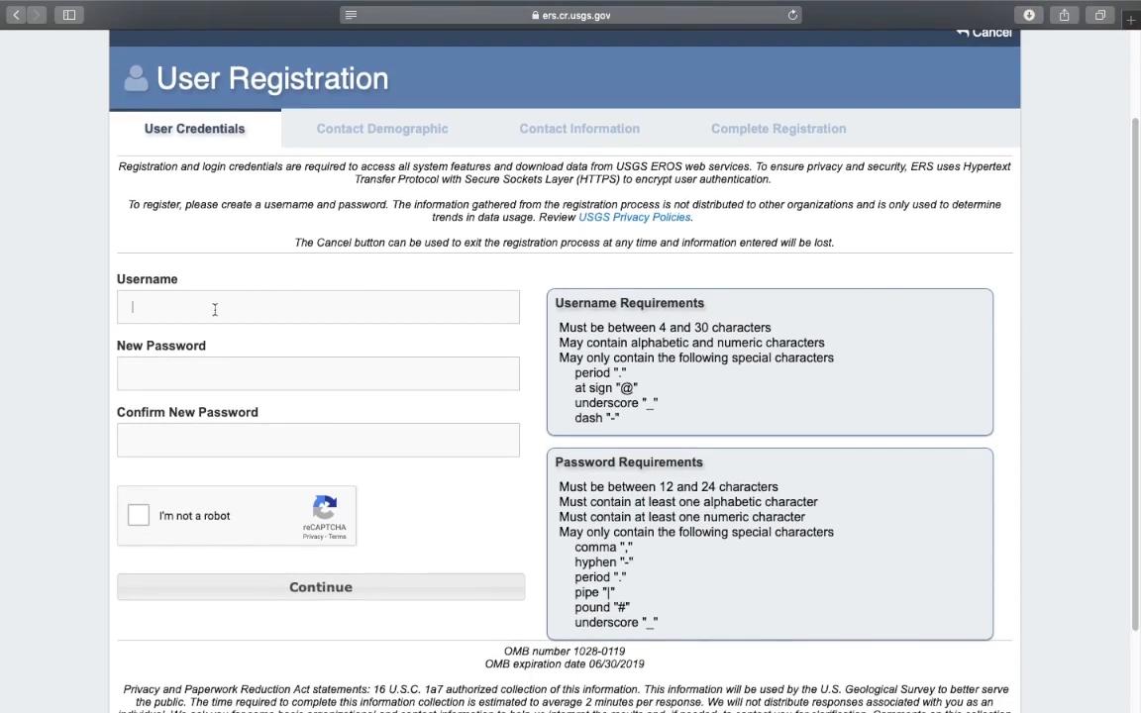
click(214, 387)
click(224, 436)
click(245, 372)
click(236, 306)
drag(202, 302, 49, 303)
Type the new password and repeat it in the Confirm New Password field
click(260, 371)
text(••)
key(BackSpace)
key(BackSpace)
text(••••••••••••)
click(347, 448)
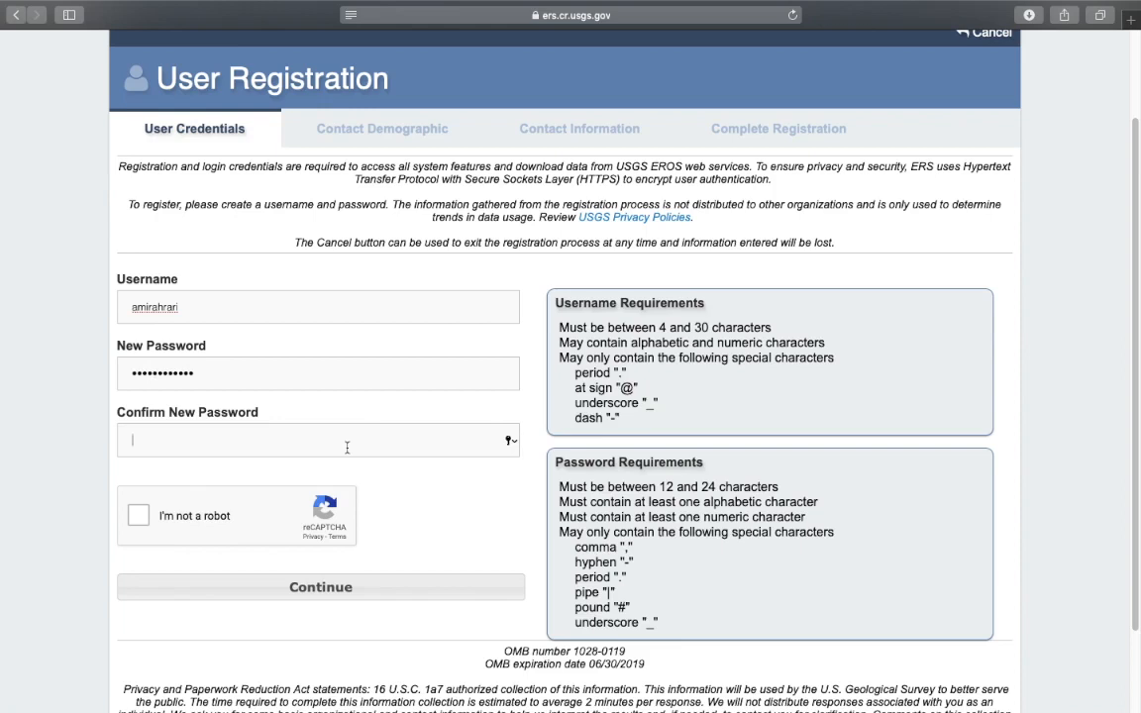
text(••••••••••••)
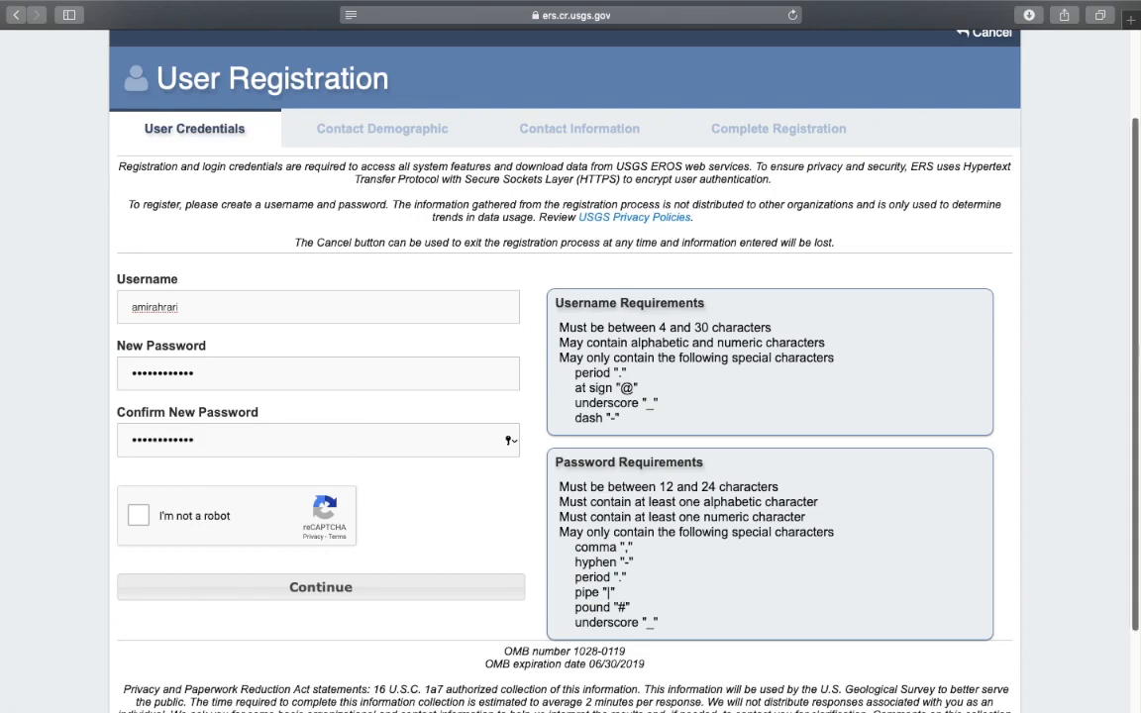
scroll(570, 396, down, 2)
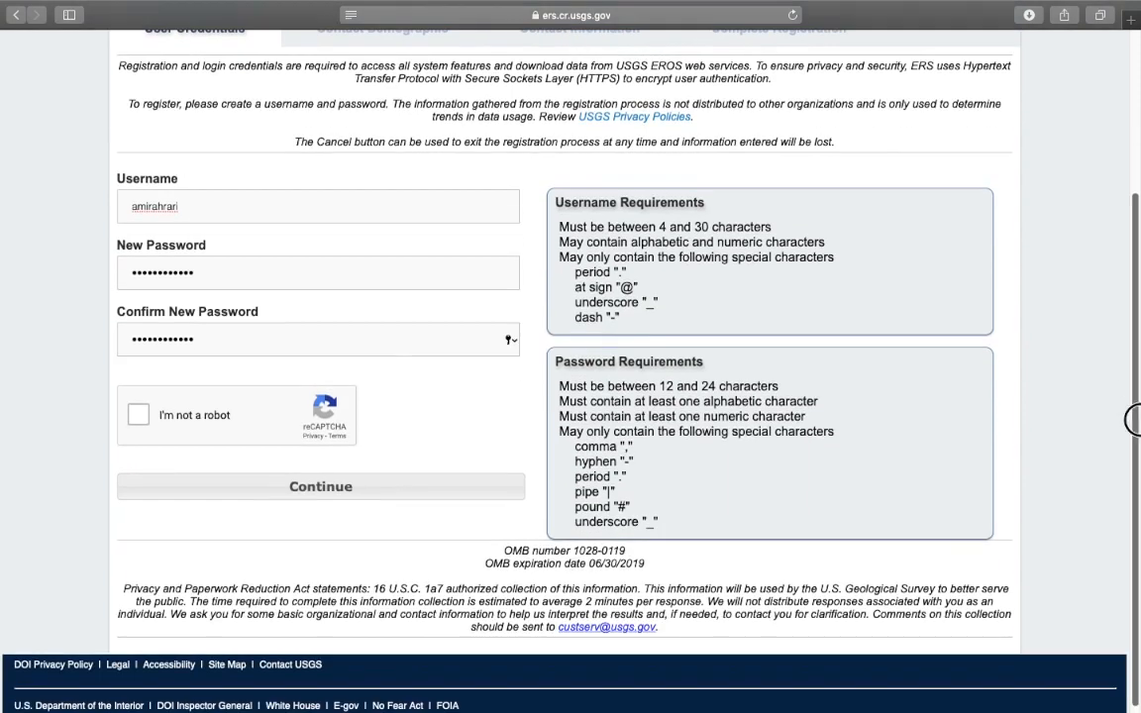
Pass the reCAPTCHA by picking the three traffic-light tiles, then submit the credentials
click(138, 417)
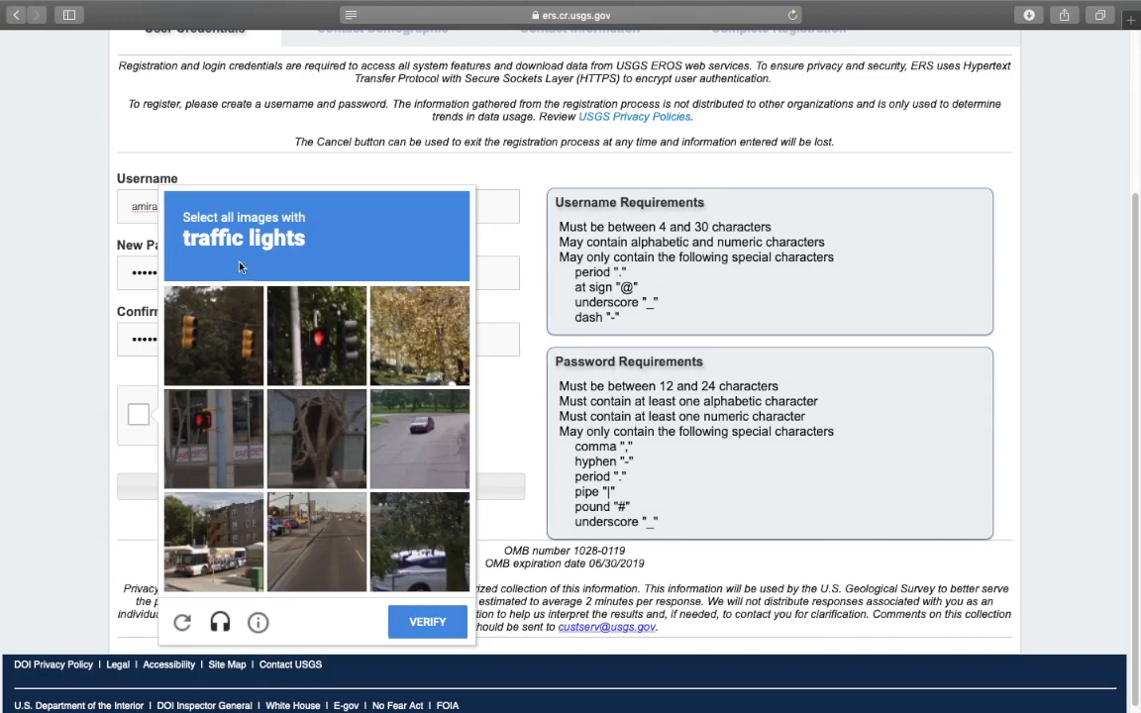
click(213, 332)
click(302, 322)
click(234, 428)
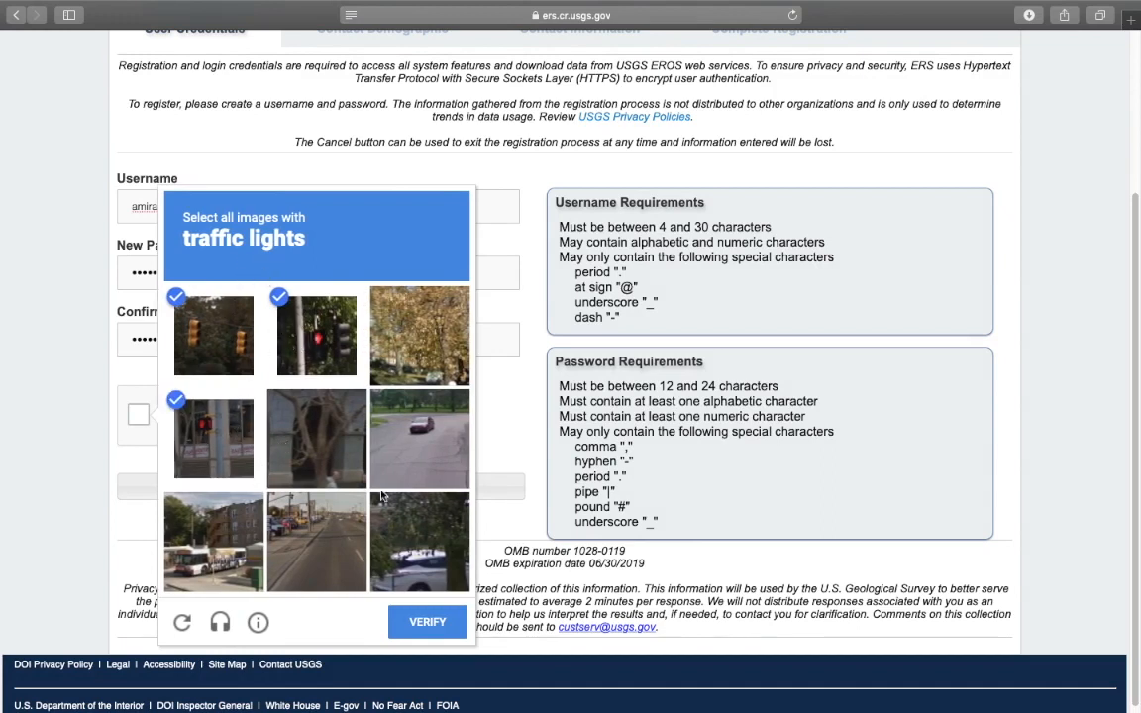
click(424, 624)
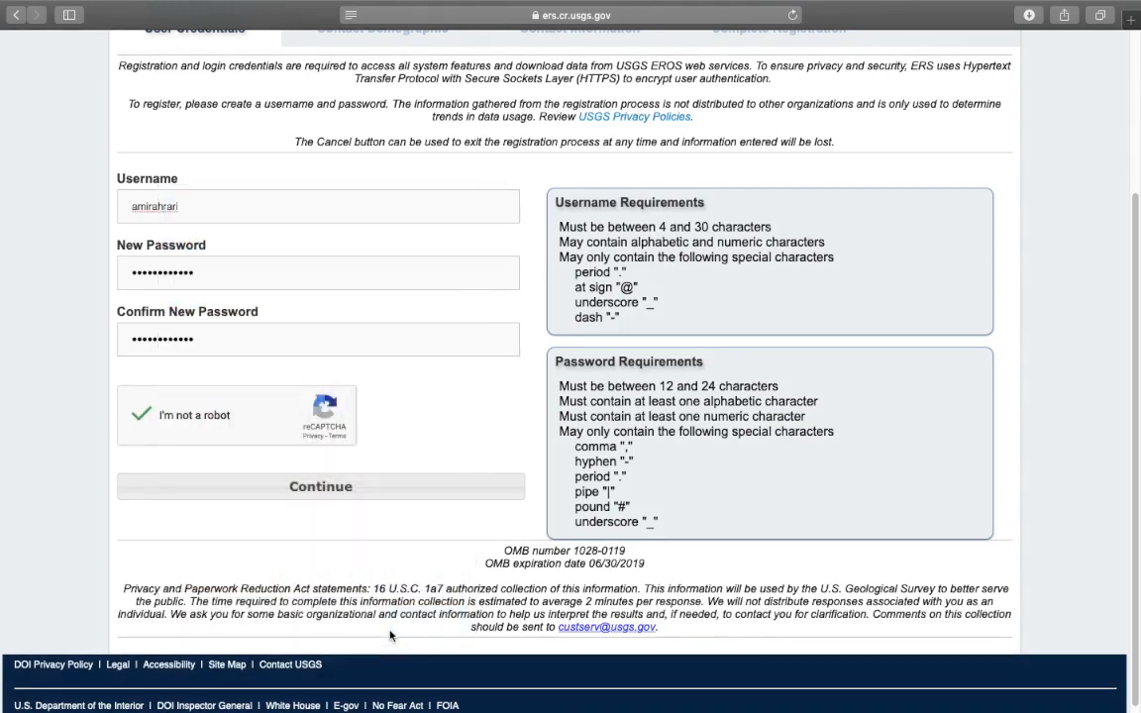
click(335, 488)
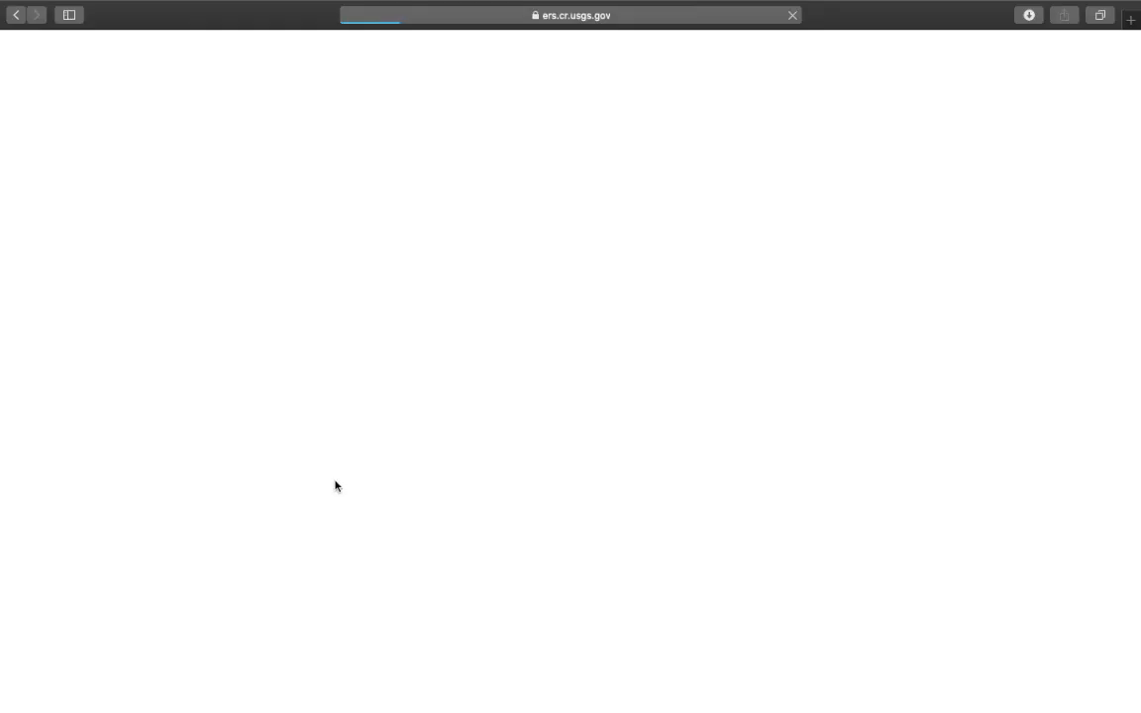
Set the work sector to General Public and tick Technical user and End user
scroll(1067, 274, down, 2)
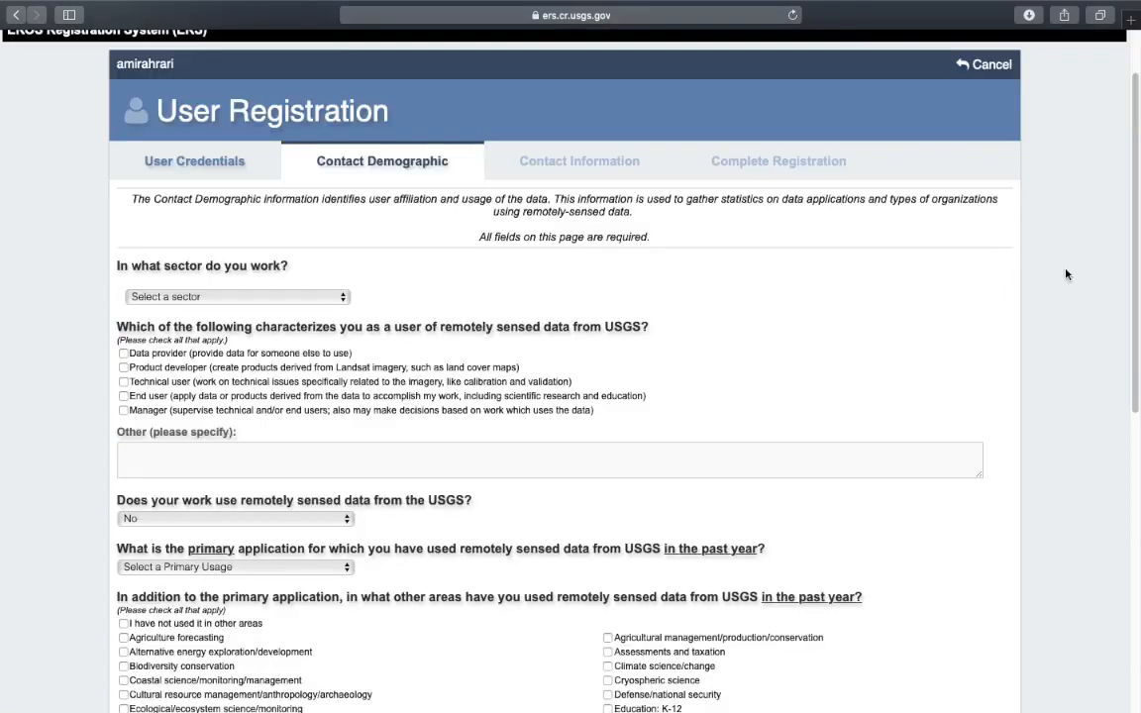
scroll(1130, 256, down, 2)
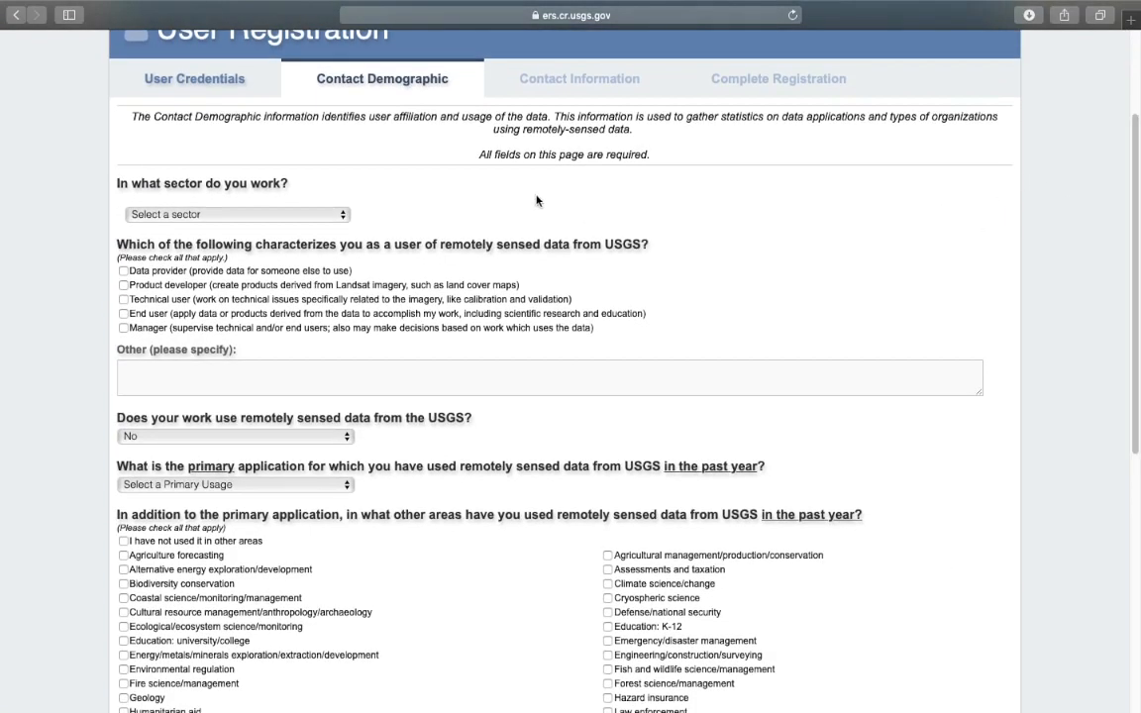
click(183, 214)
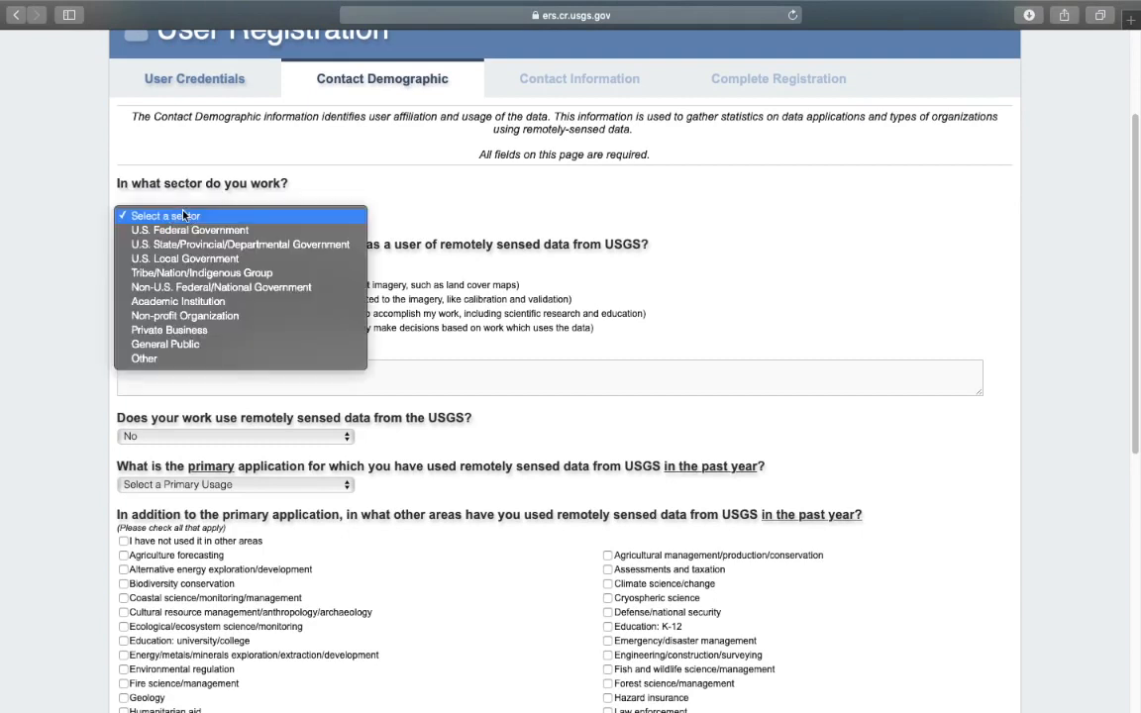
click(203, 345)
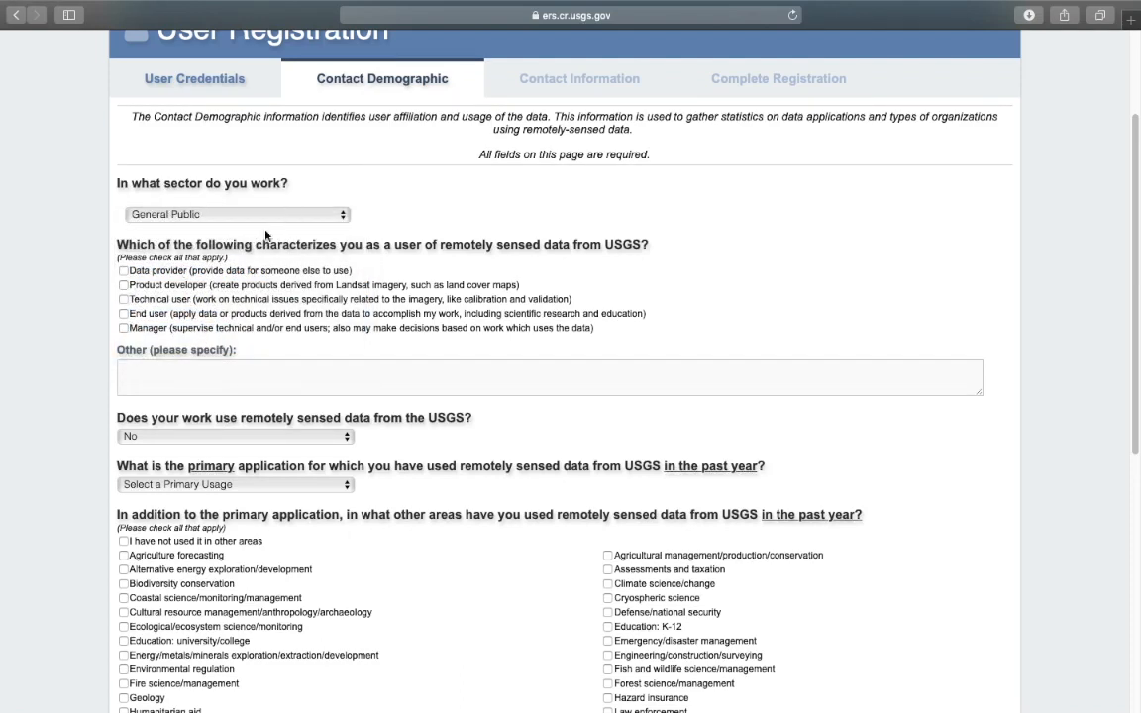
drag(130, 249, 649, 249)
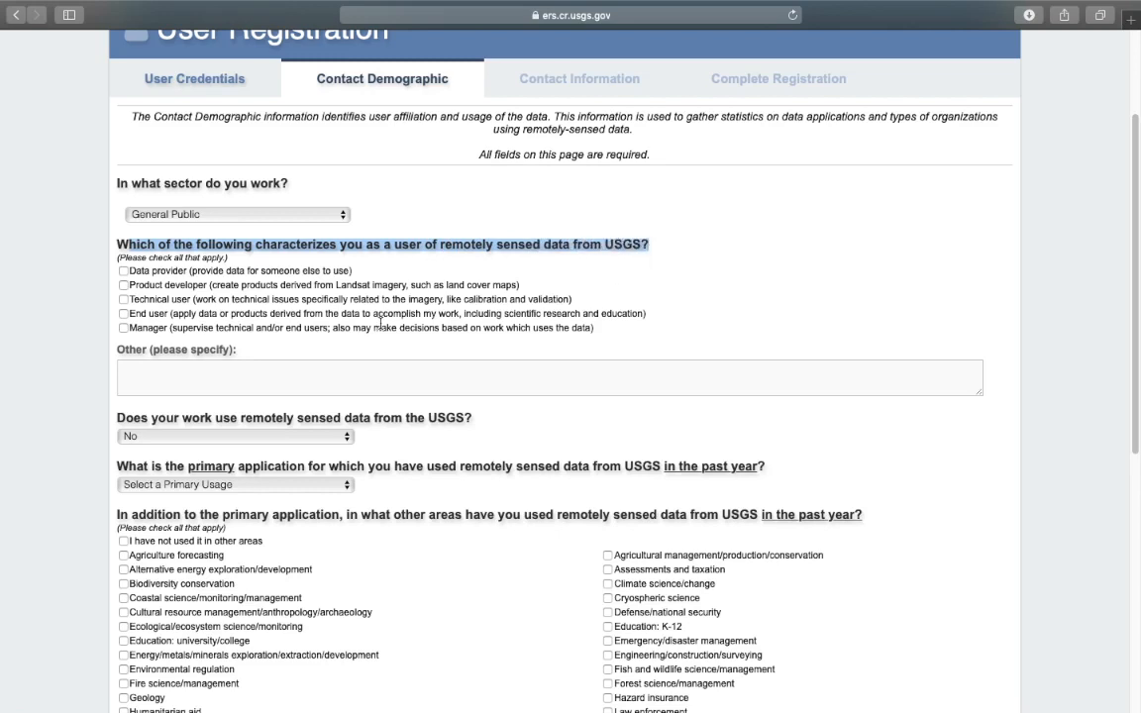
click(124, 314)
click(123, 299)
Answer Yes to using USGS data and set operational work to 100%
scroll(332, 317, down, 3)
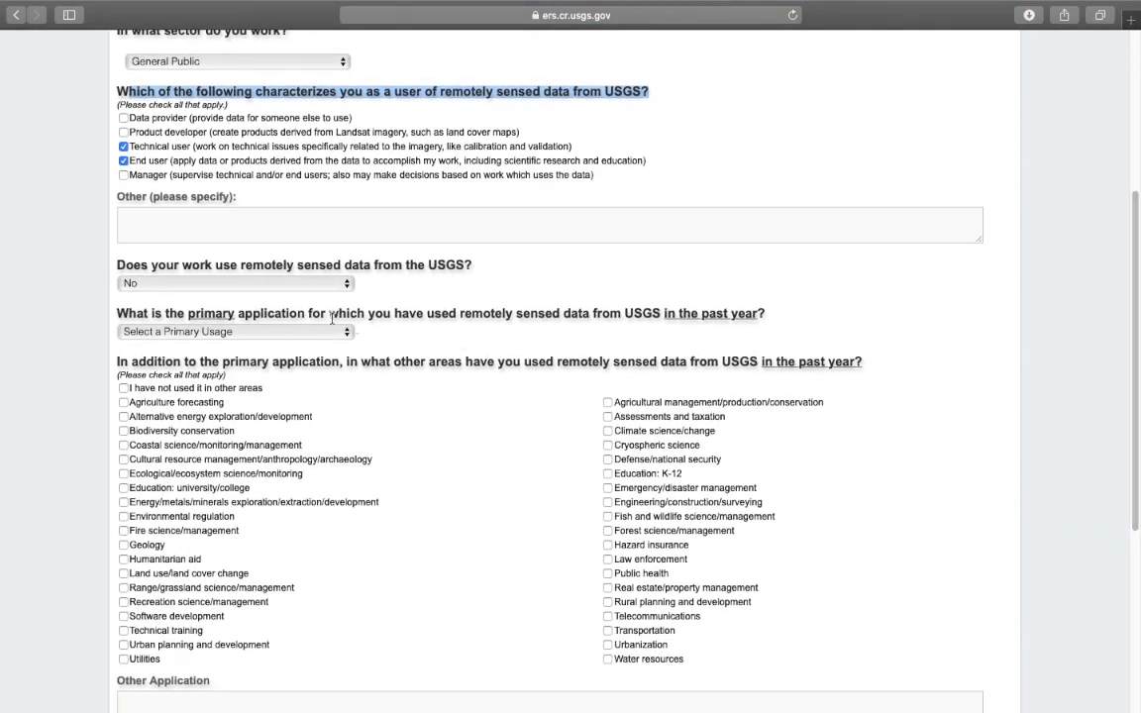
click(133, 266)
drag(133, 265, 465, 267)
click(342, 284)
click(268, 271)
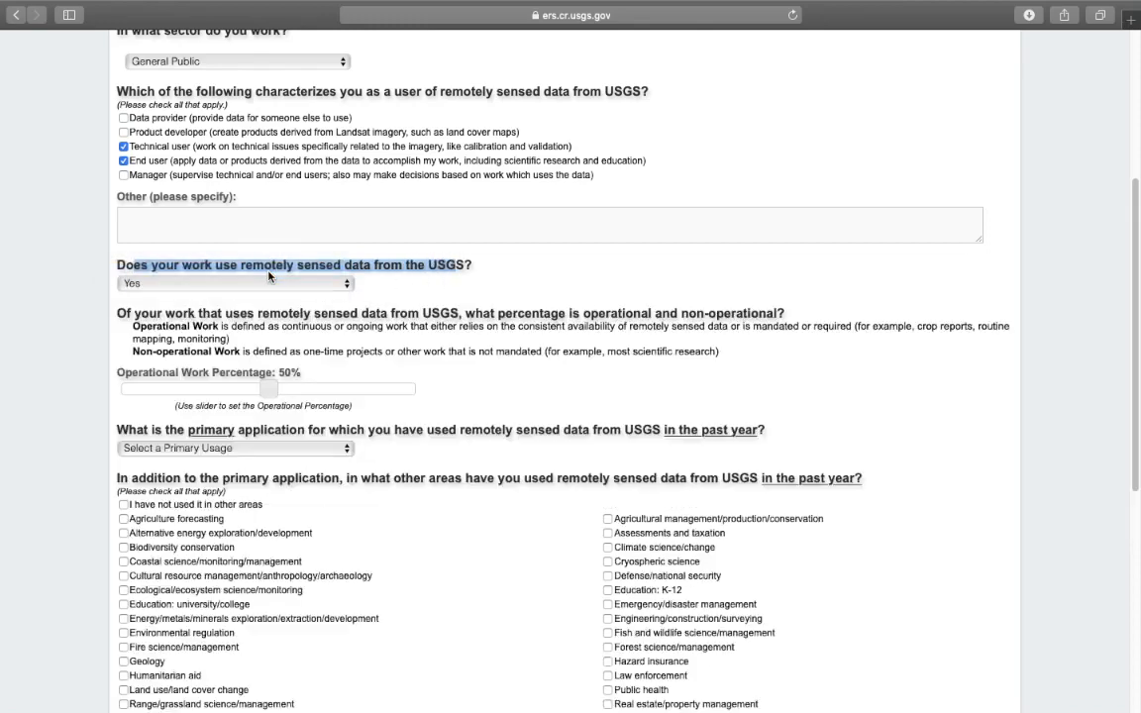
scroll(615, 242, down, 3)
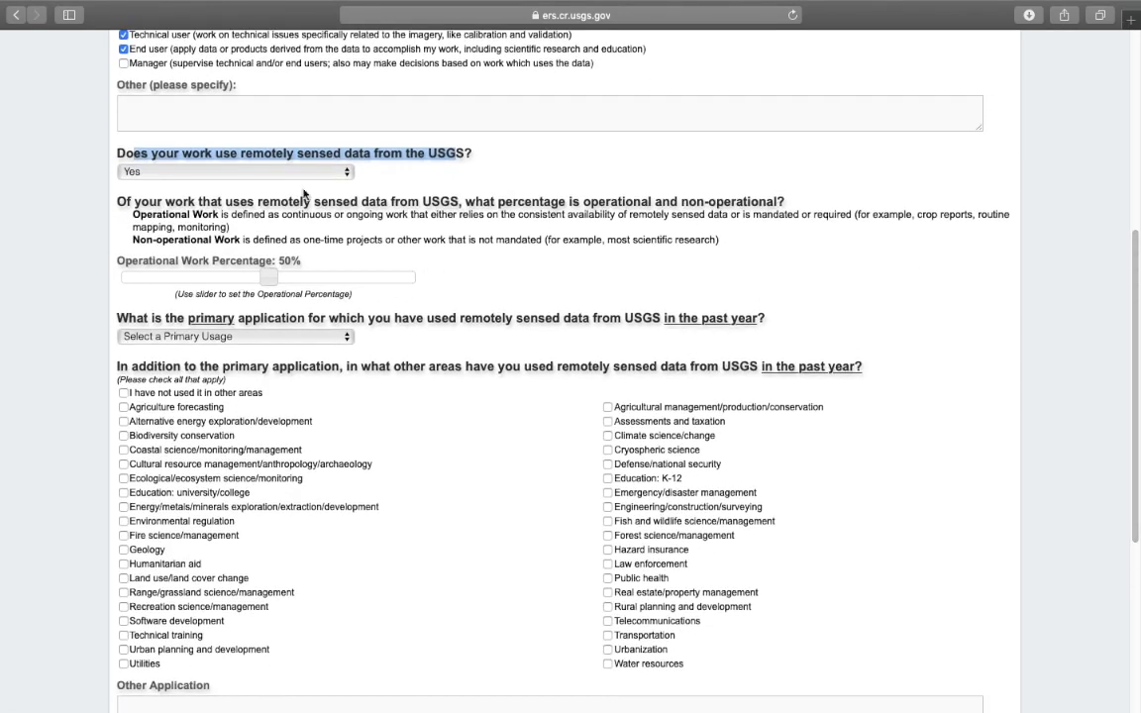
drag(268, 279, 454, 300)
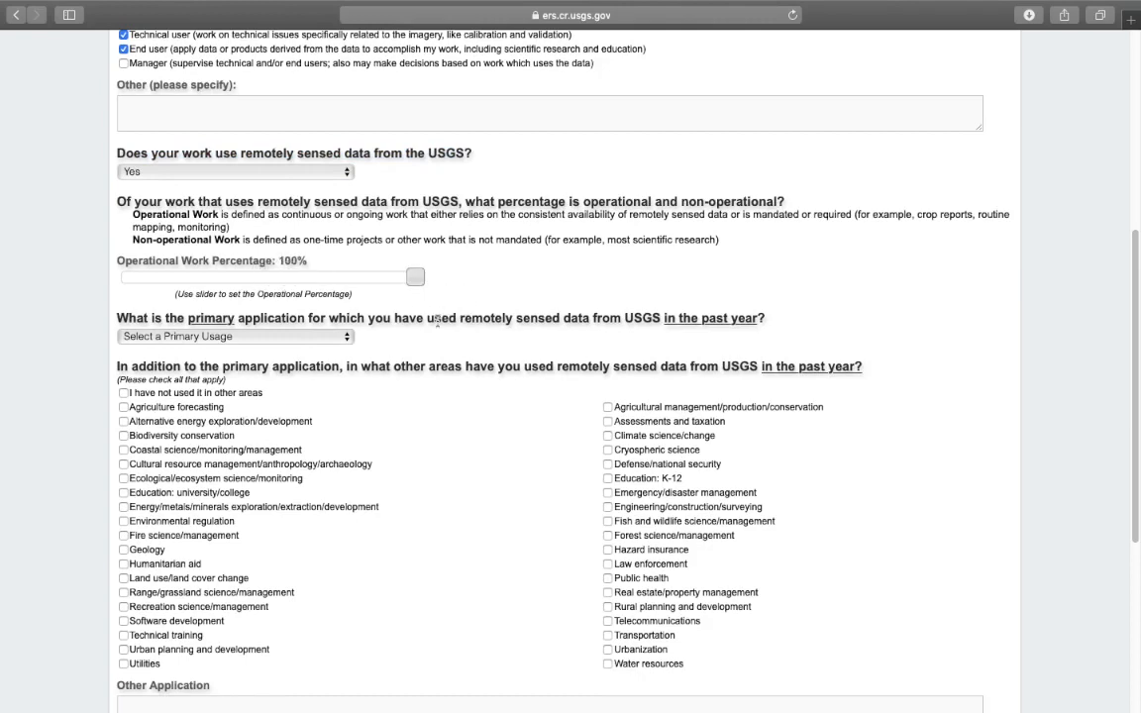
Choose Education: K-12 as primary application and add Land use/land cover change
scroll(571, 195, down, 3)
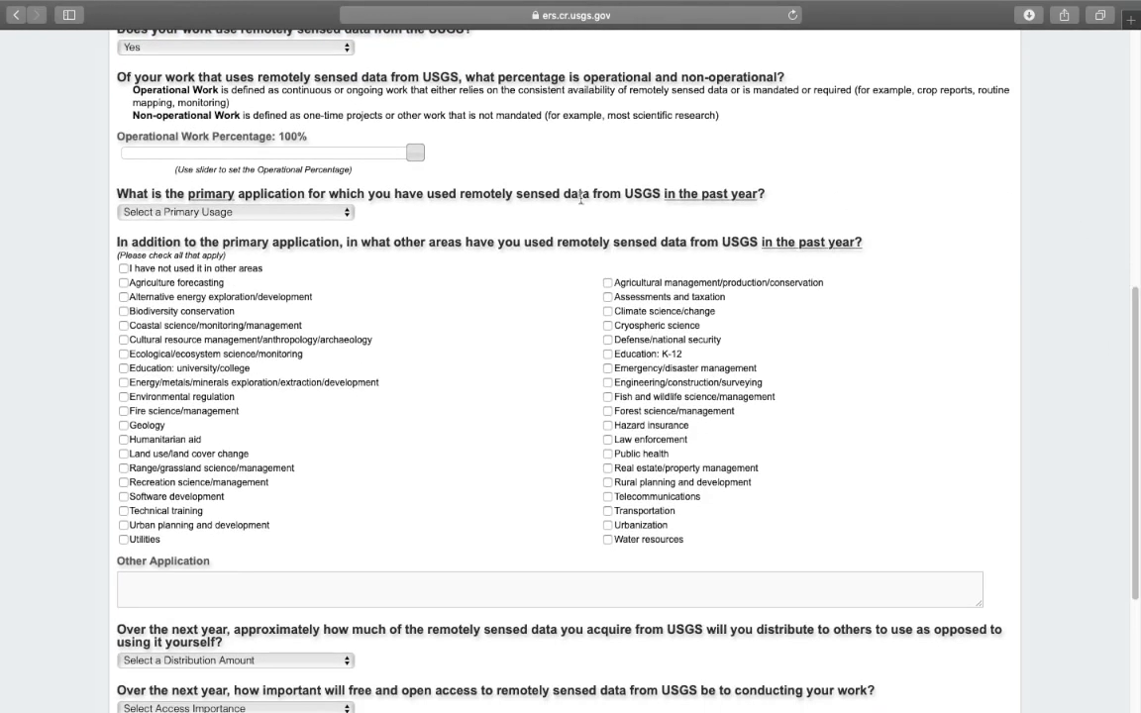
click(157, 214)
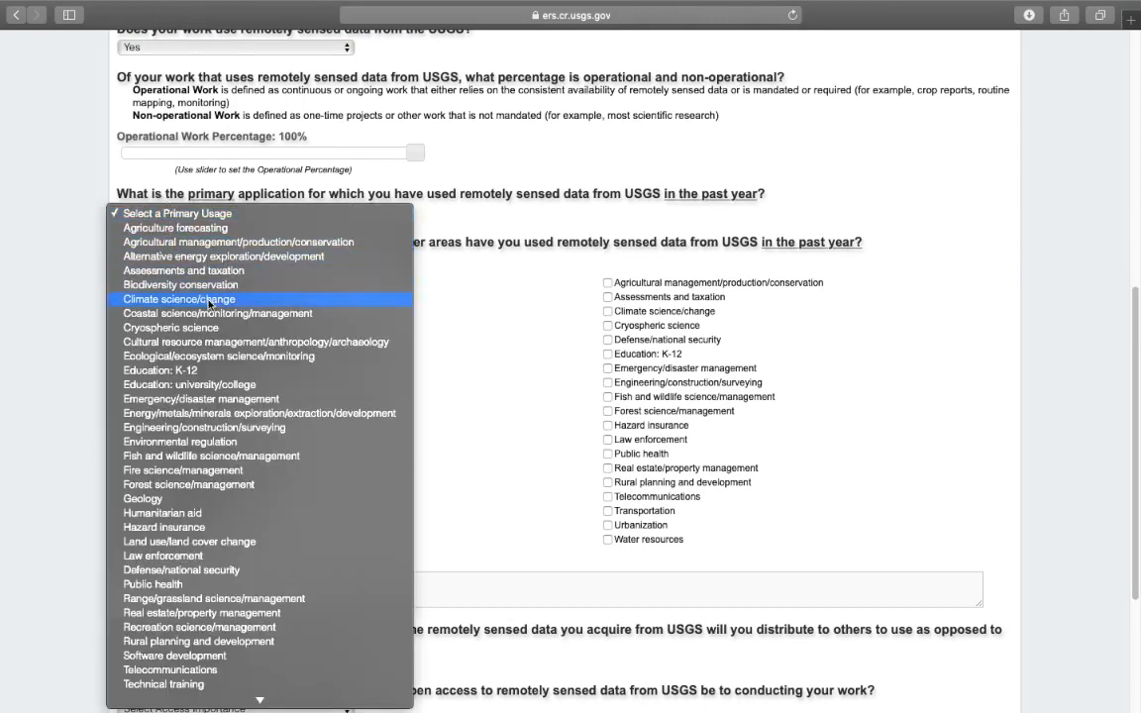
click(194, 372)
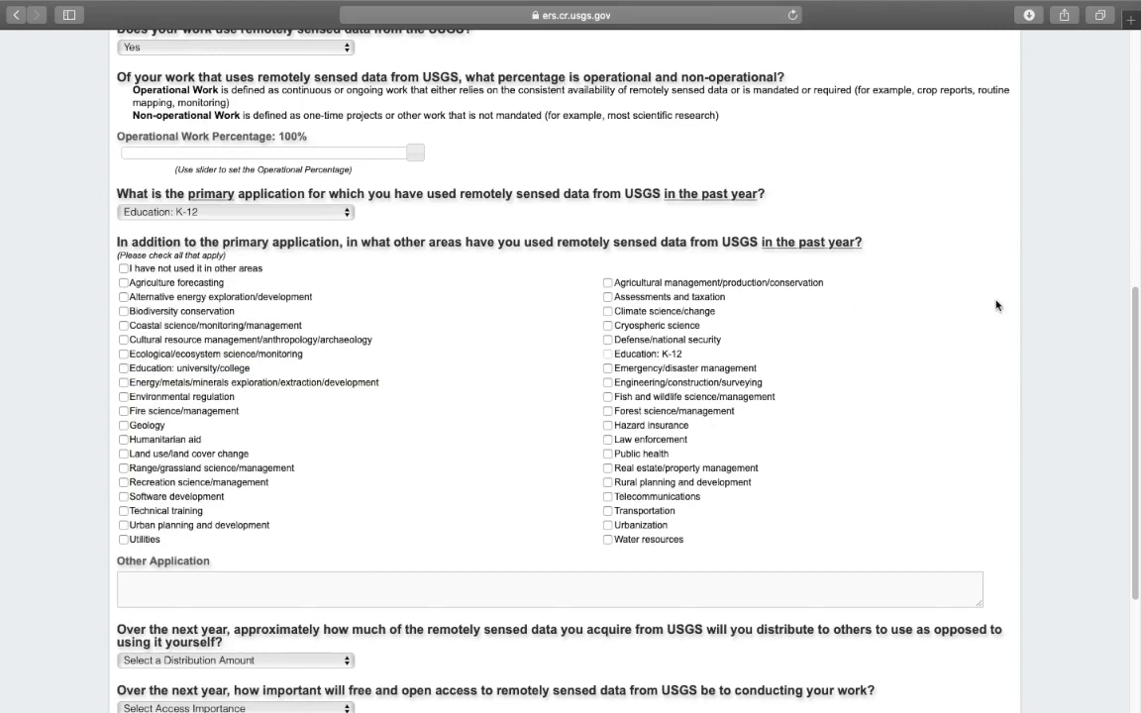
drag(1137, 329, 1138, 371)
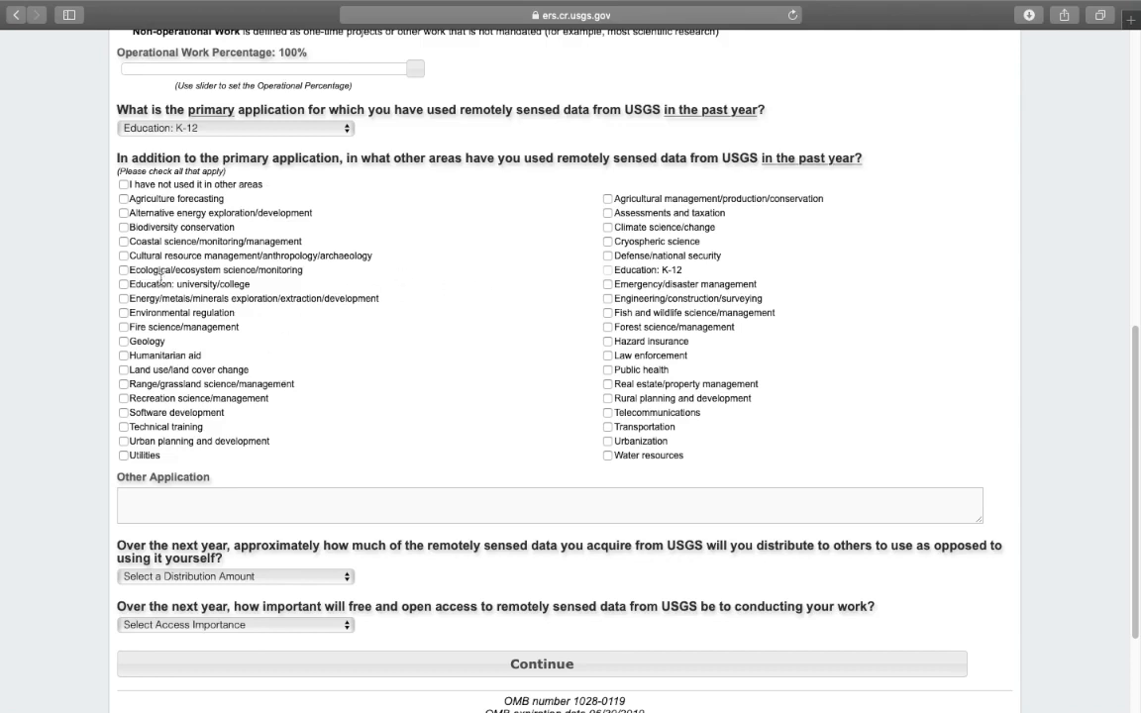
click(124, 370)
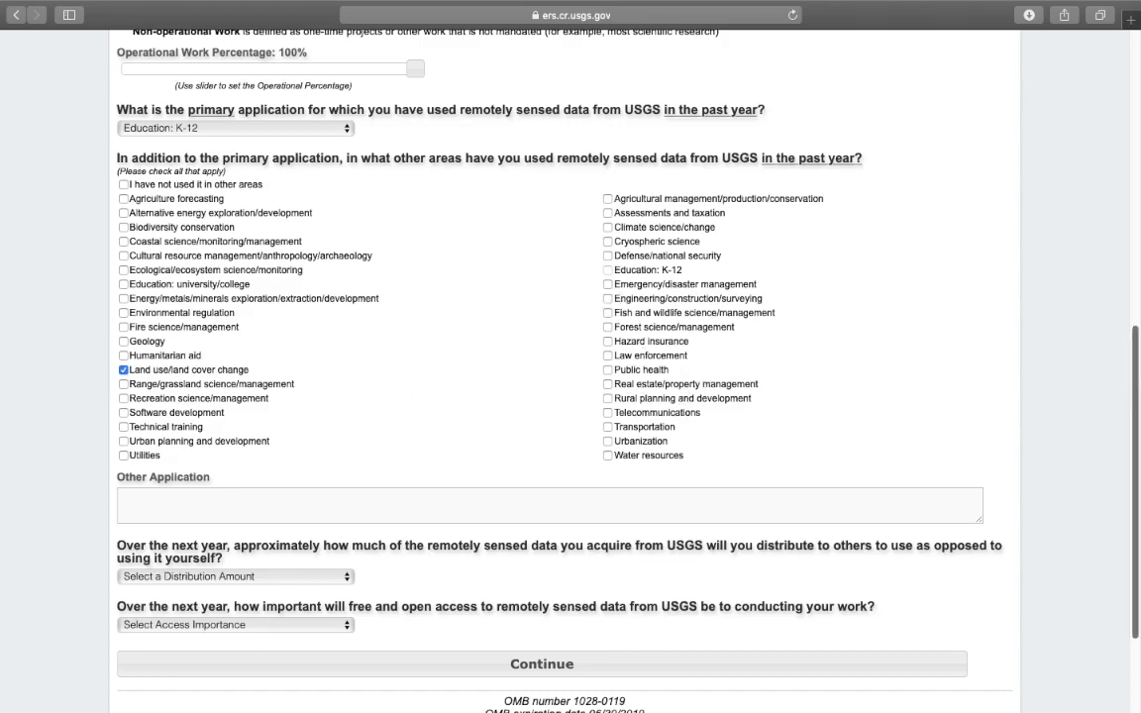
Answer 'Most of the data' and 'Very Important', then continue to Contact Information
scroll(1133, 423, down, 2)
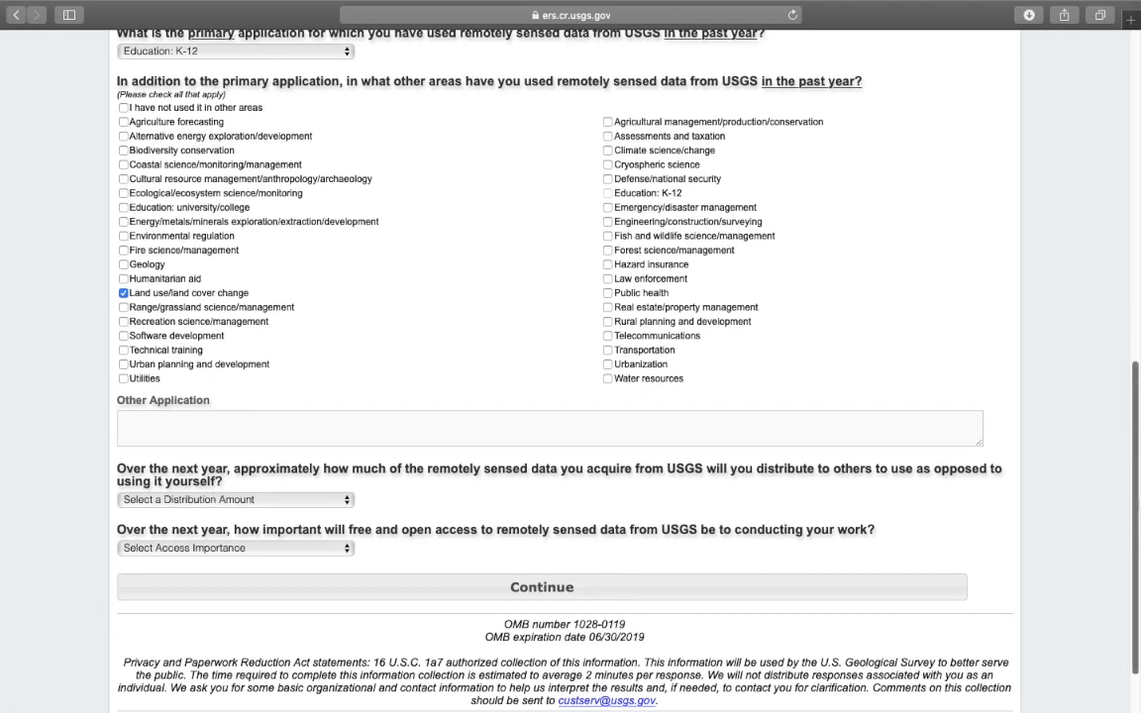
scroll(1132, 539, down, 2)
click(308, 423)
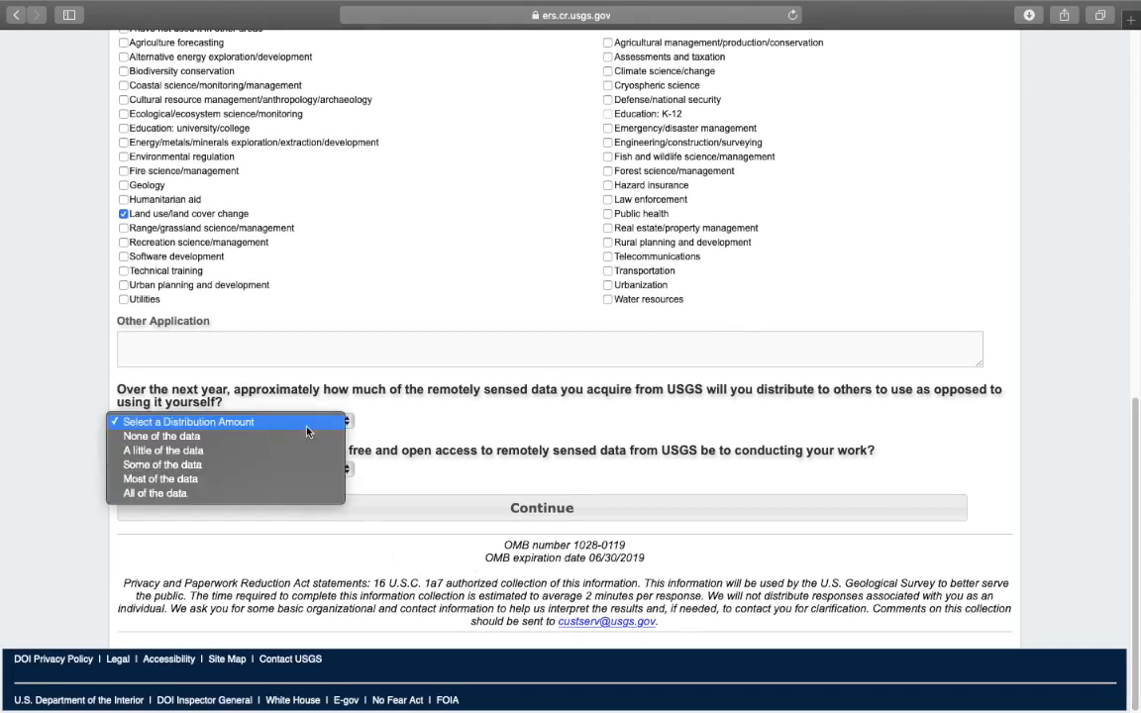
click(249, 480)
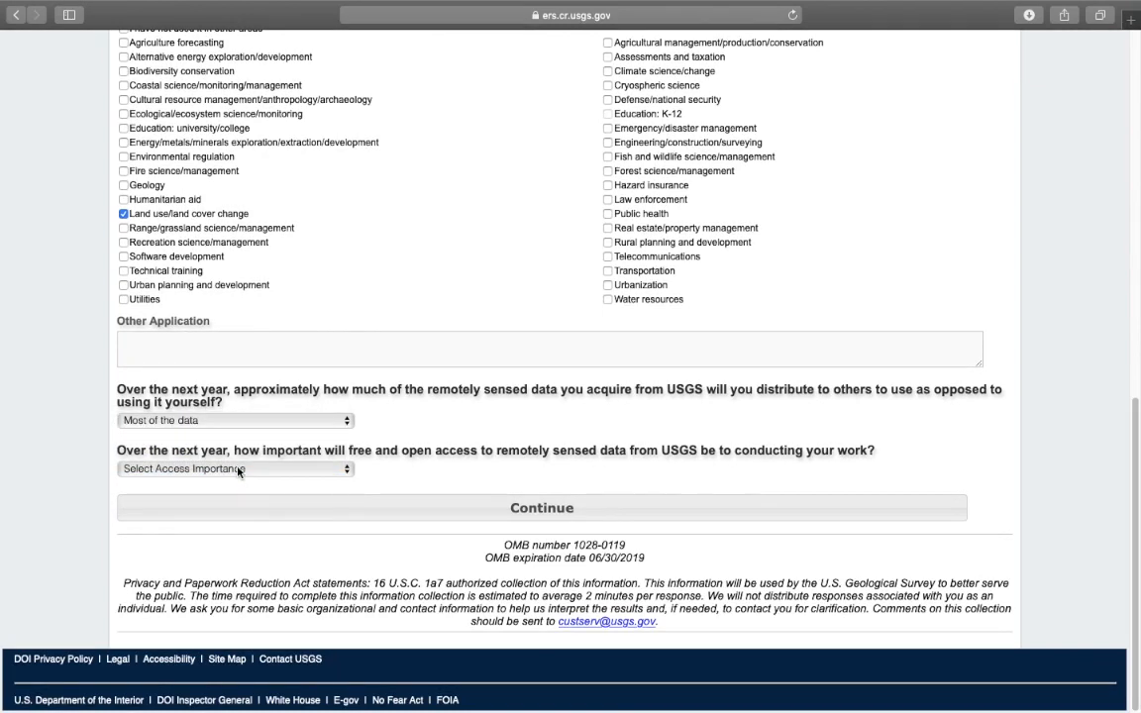
click(238, 472)
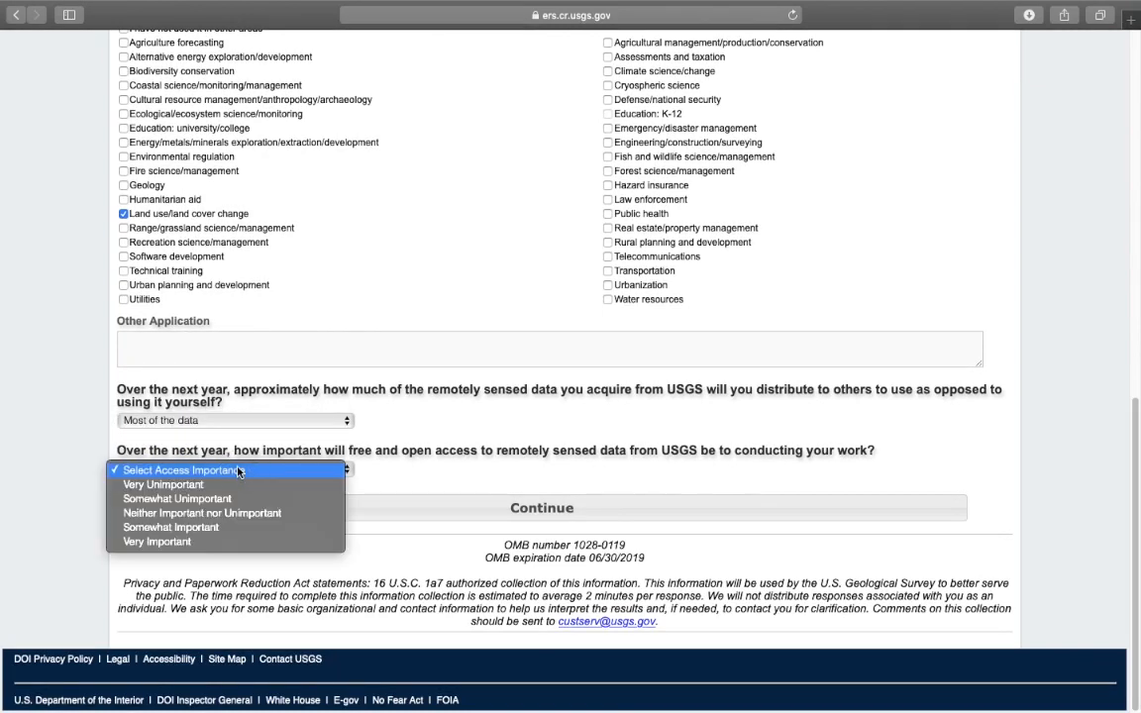
click(210, 543)
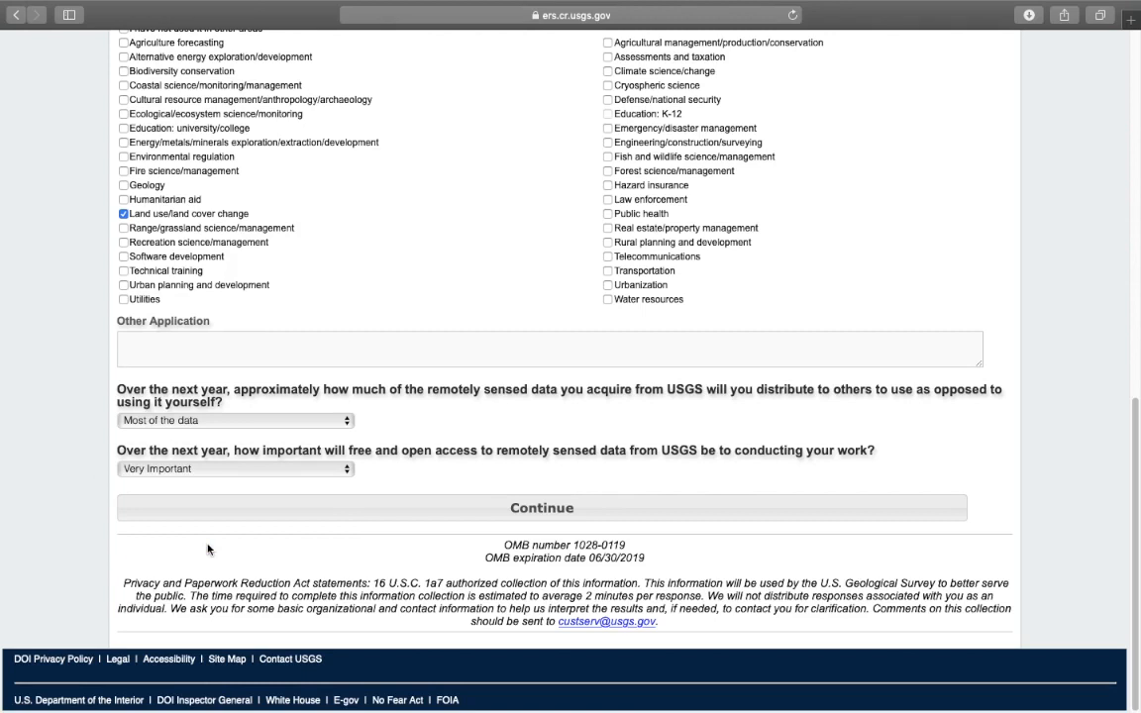
click(464, 510)
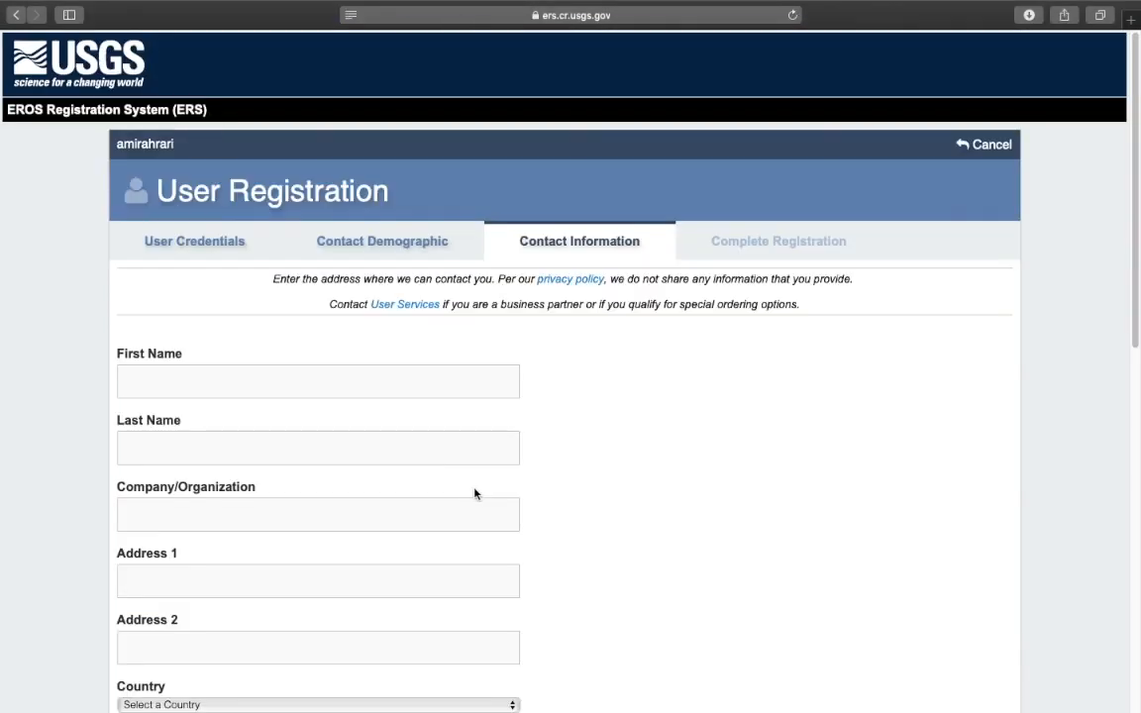
Fill in the user's first and last name
scroll(1132, 319, down, 1)
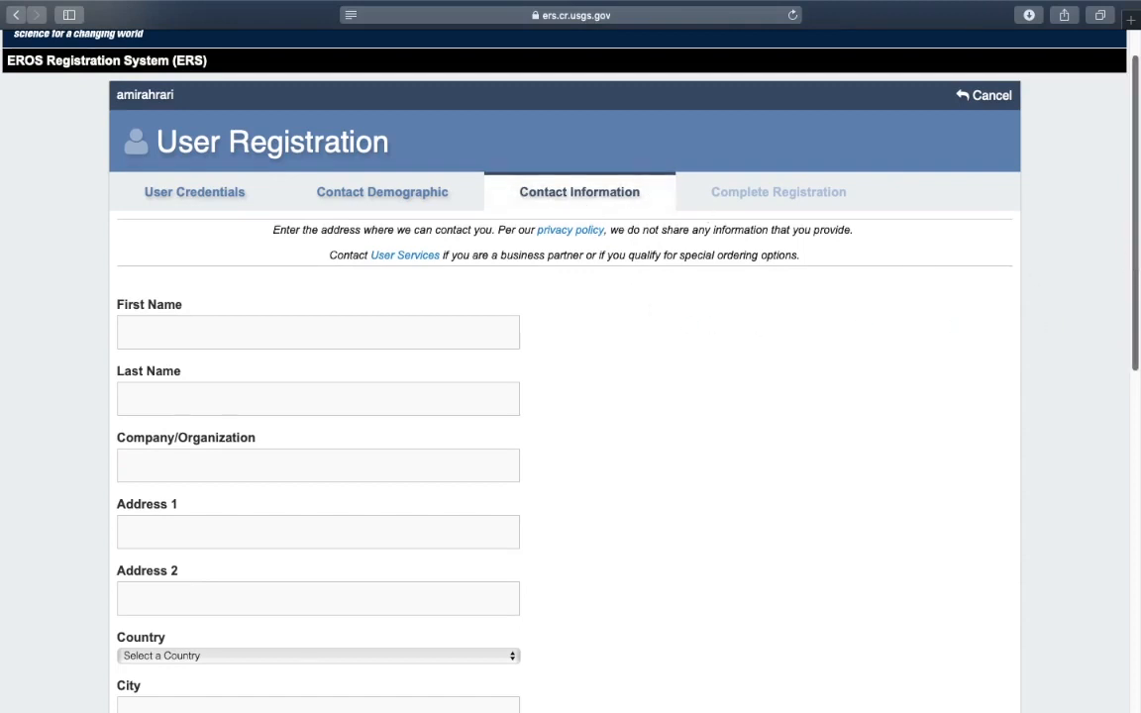
scroll(1133, 319, down, 3)
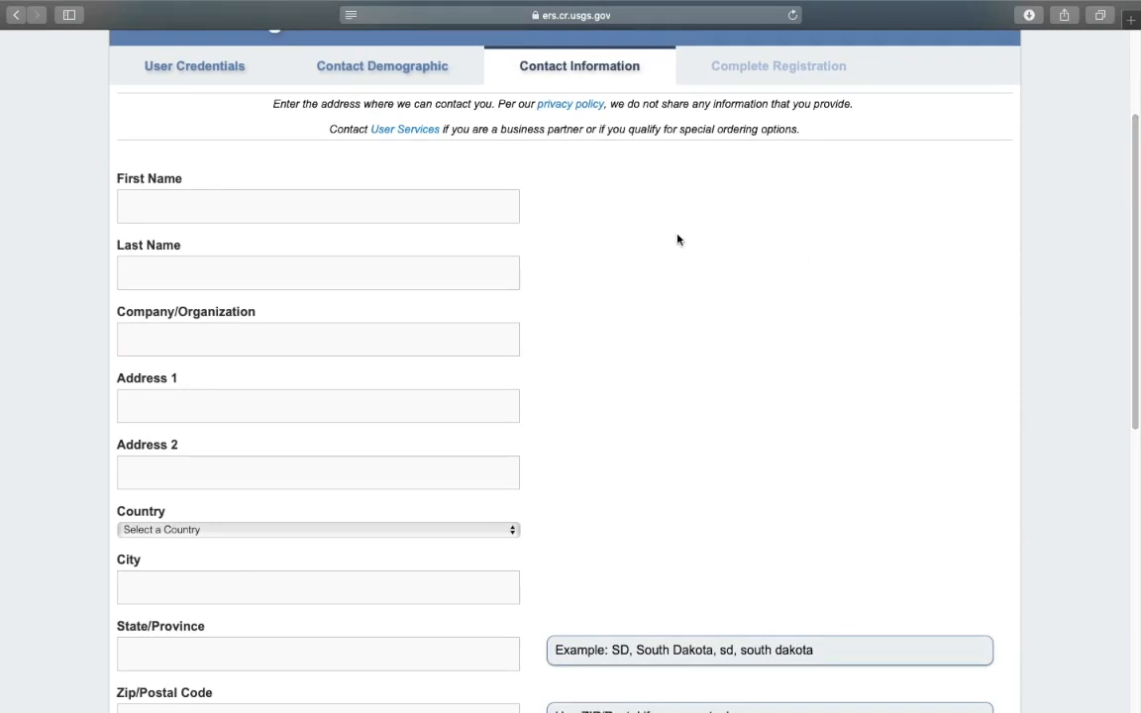
click(484, 205)
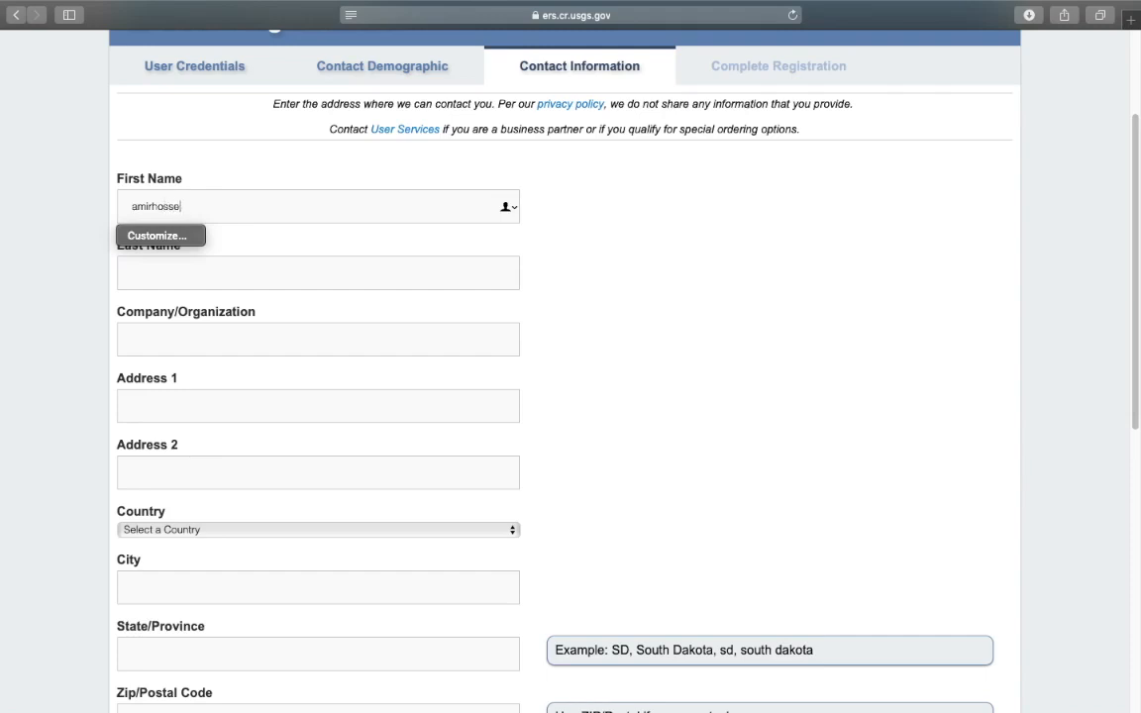
click(486, 268)
Enter 'university of Tehran' as the company or organization
click(482, 347)
drag(1133, 295, 1132, 374)
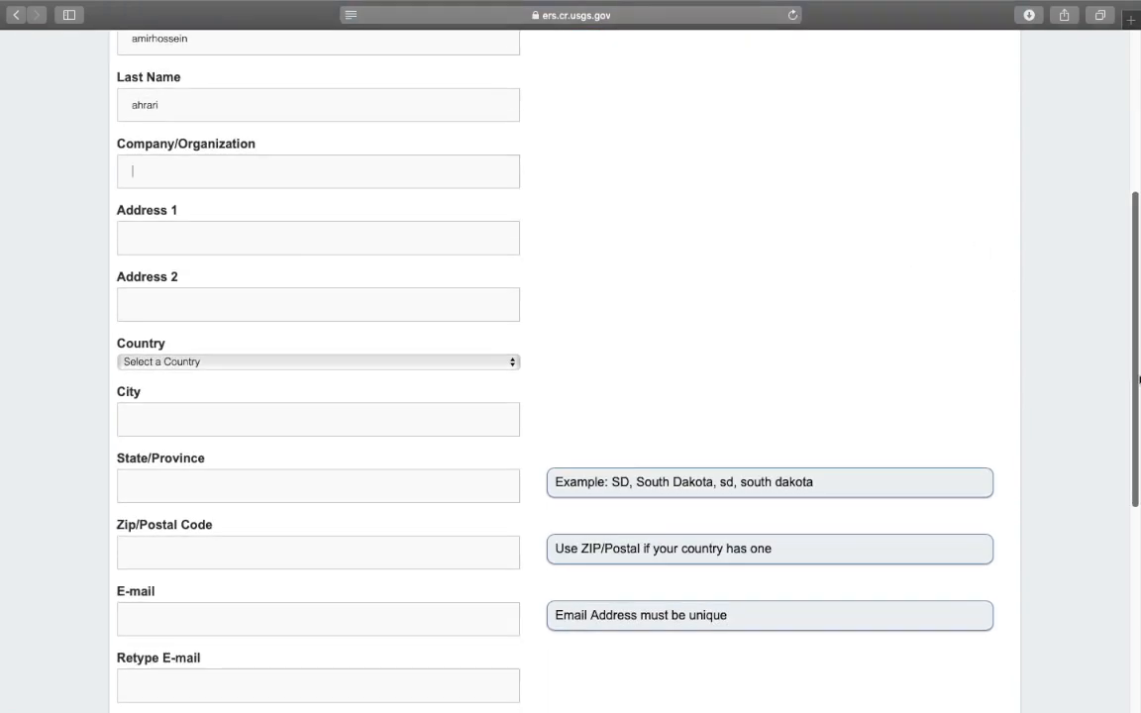
text(university)
drag(1134, 404, 1132, 307)
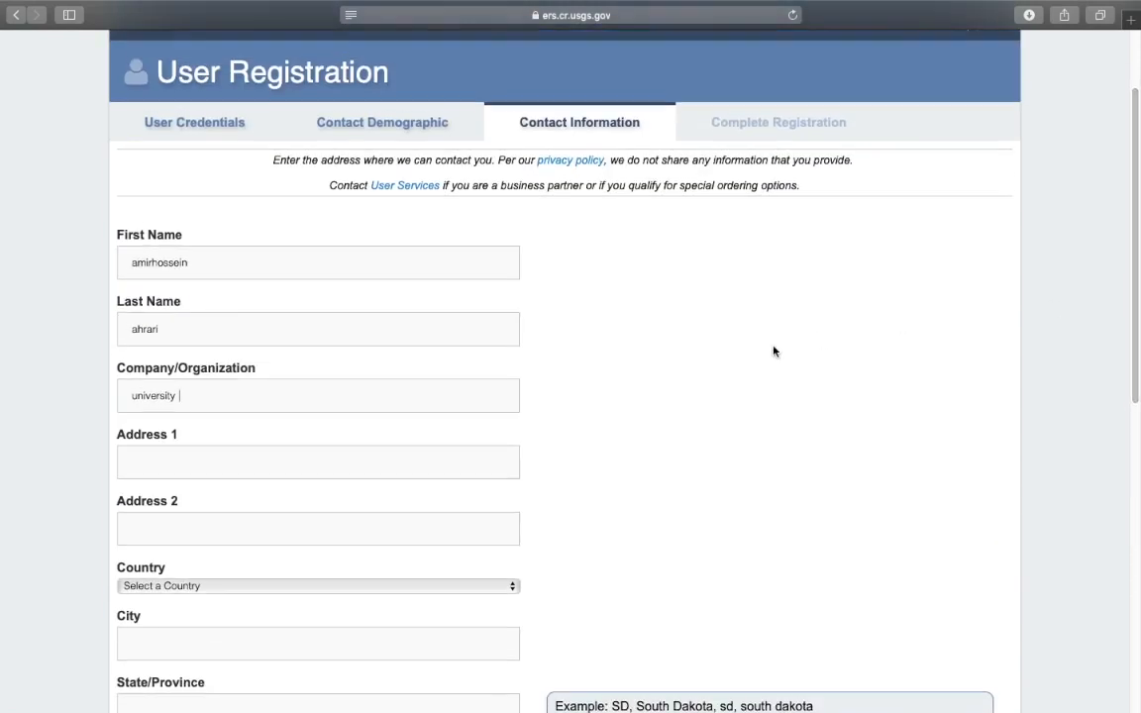
text(of Tehran)
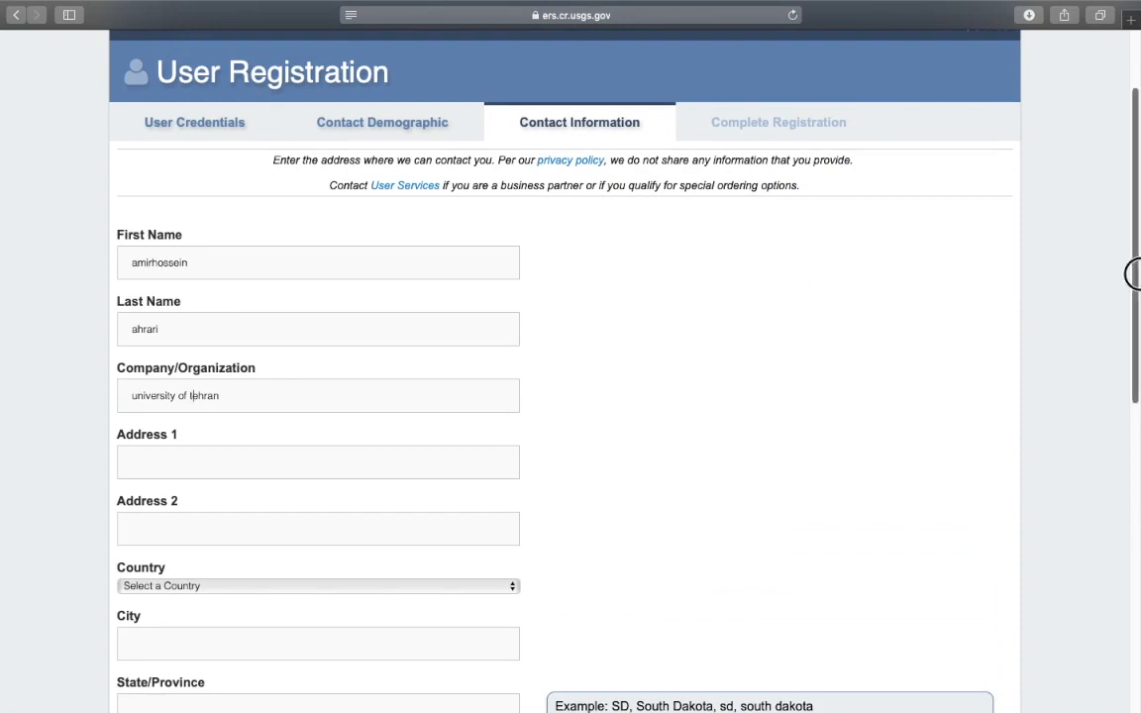
Set Address 1 to Tehran and choose Iran as the country
scroll(950, 339, down, 3)
click(284, 315)
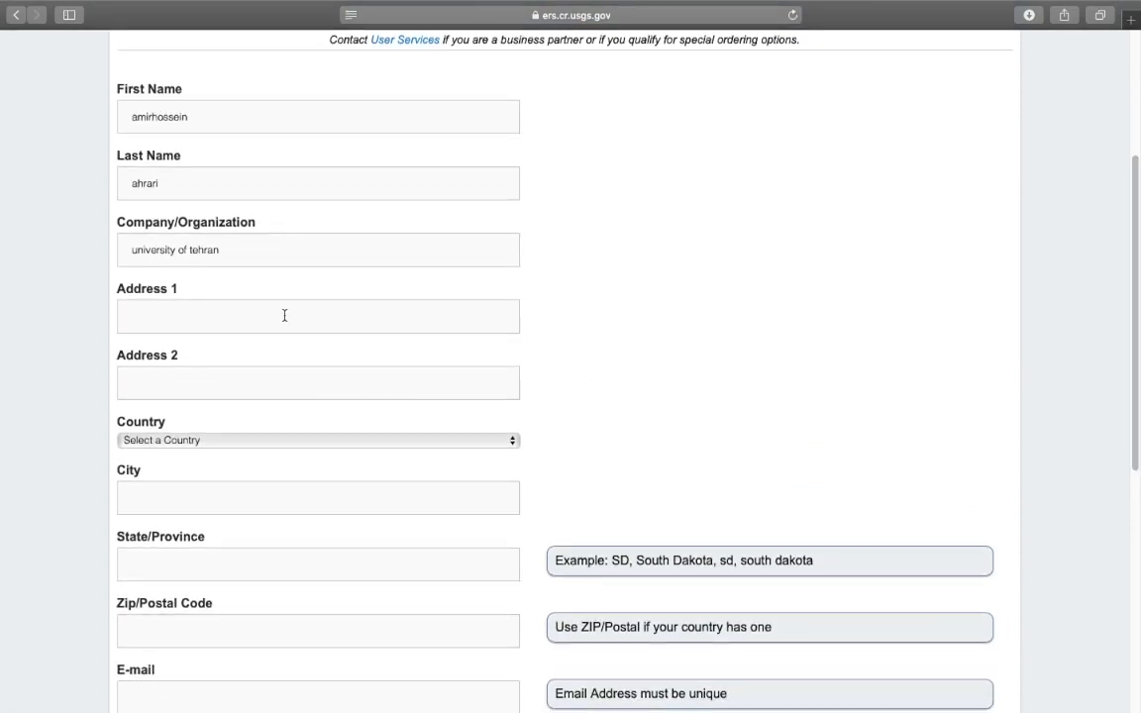
text(Tehran)
scroll(603, 353, down, 3)
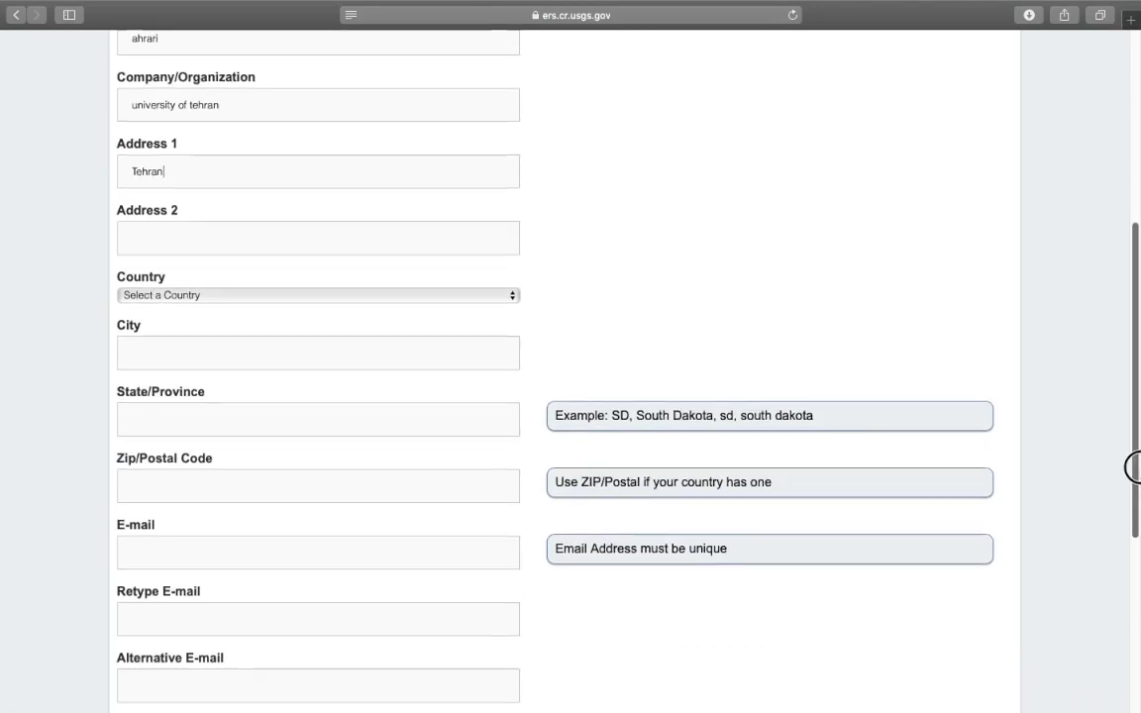
click(454, 290)
text(in)
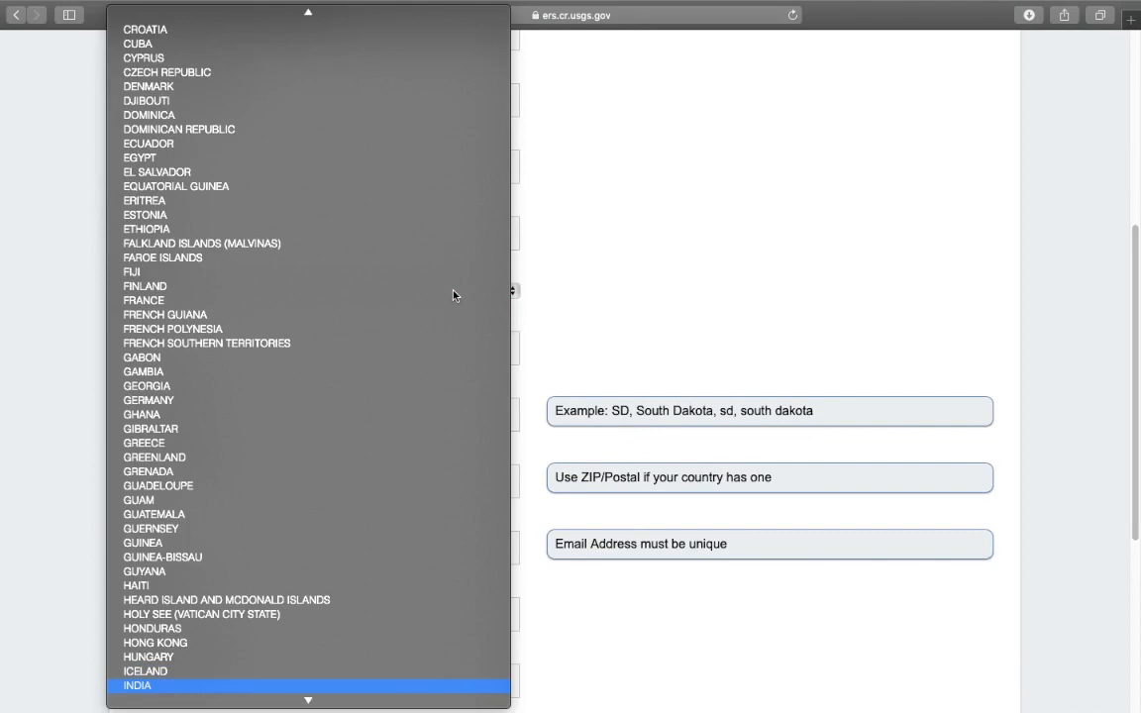
key(Down)
key(Down)
key(Return)
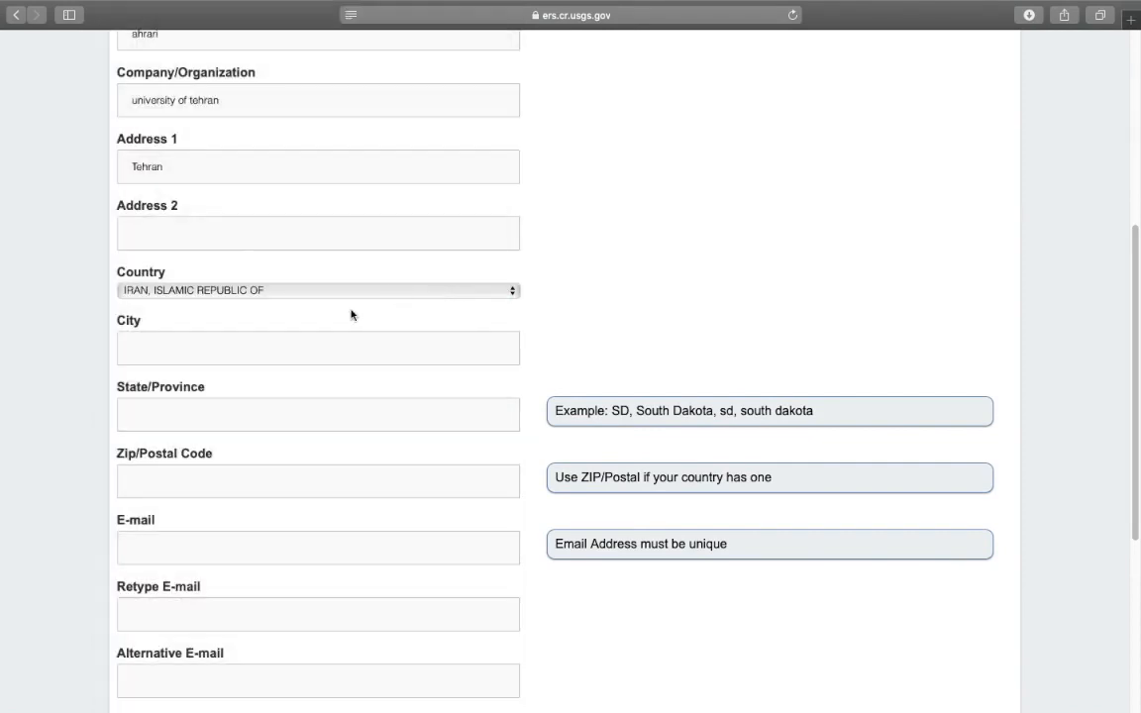
Fill in Tehran as city and state/province, plus the postal code
text(Tehran)
drag(1137, 382, 1136, 441)
click(224, 298)
text(Tehran)
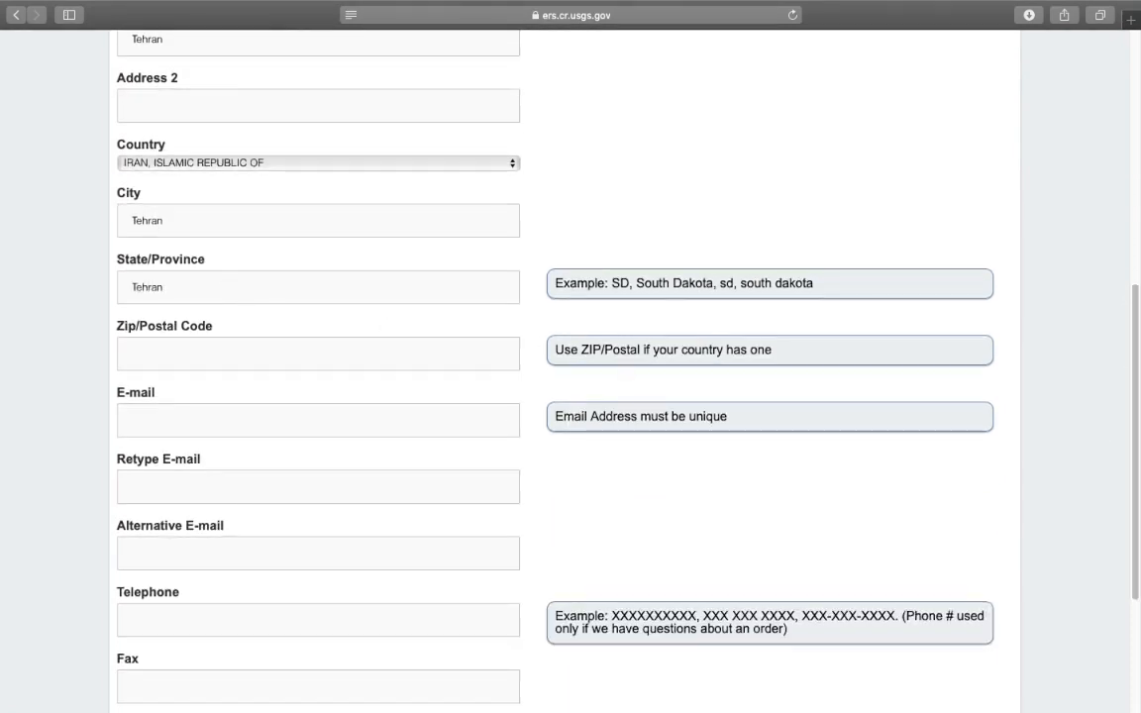
click(209, 359)
text(123456)
click(332, 420)
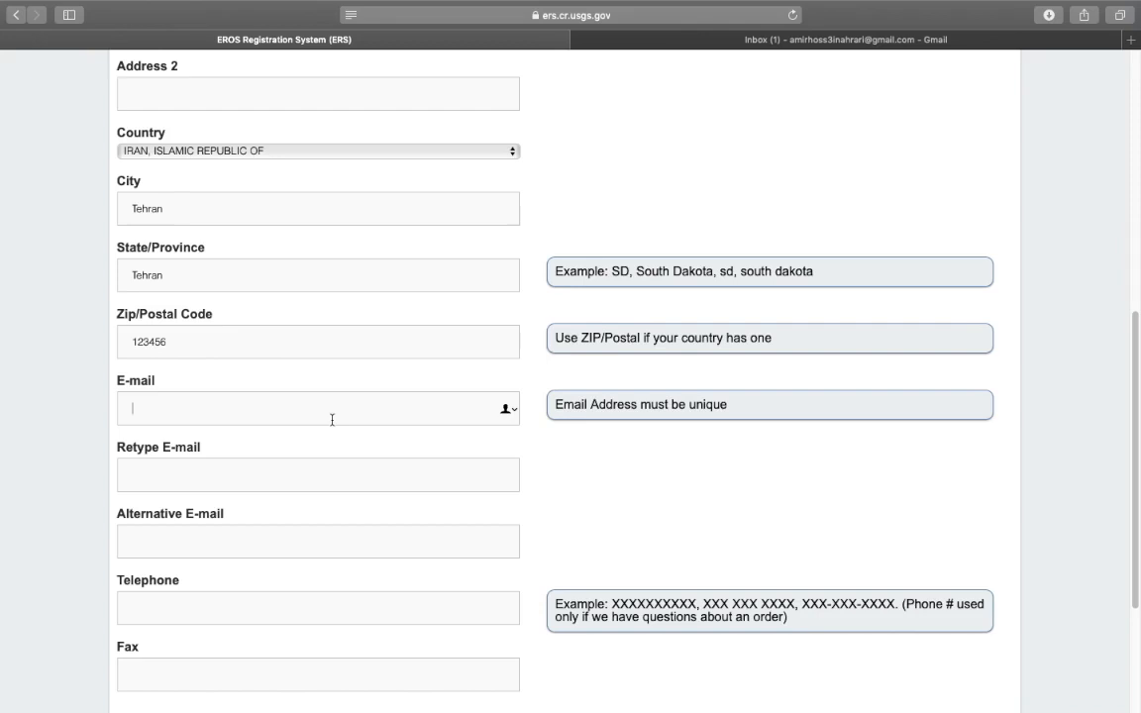
Paste the contact's e-mail address into both the E-mail and Retype E-mail fields
key(super+v)
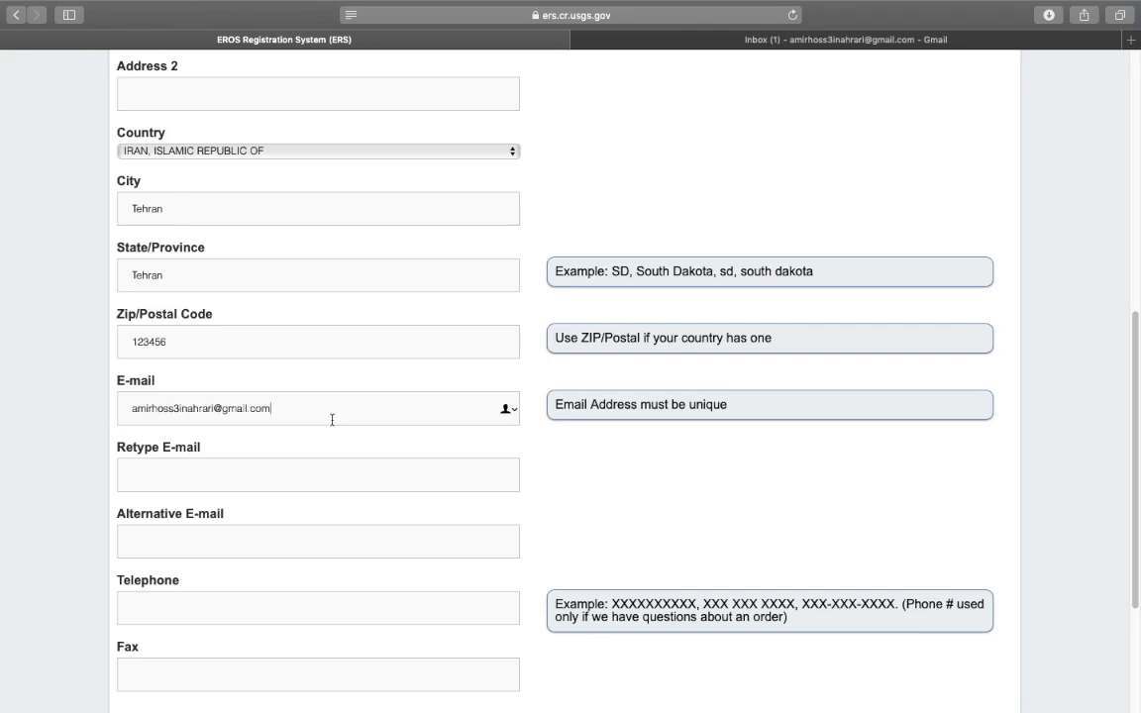
click(127, 409)
click(264, 407)
click(283, 469)
key(super+v)
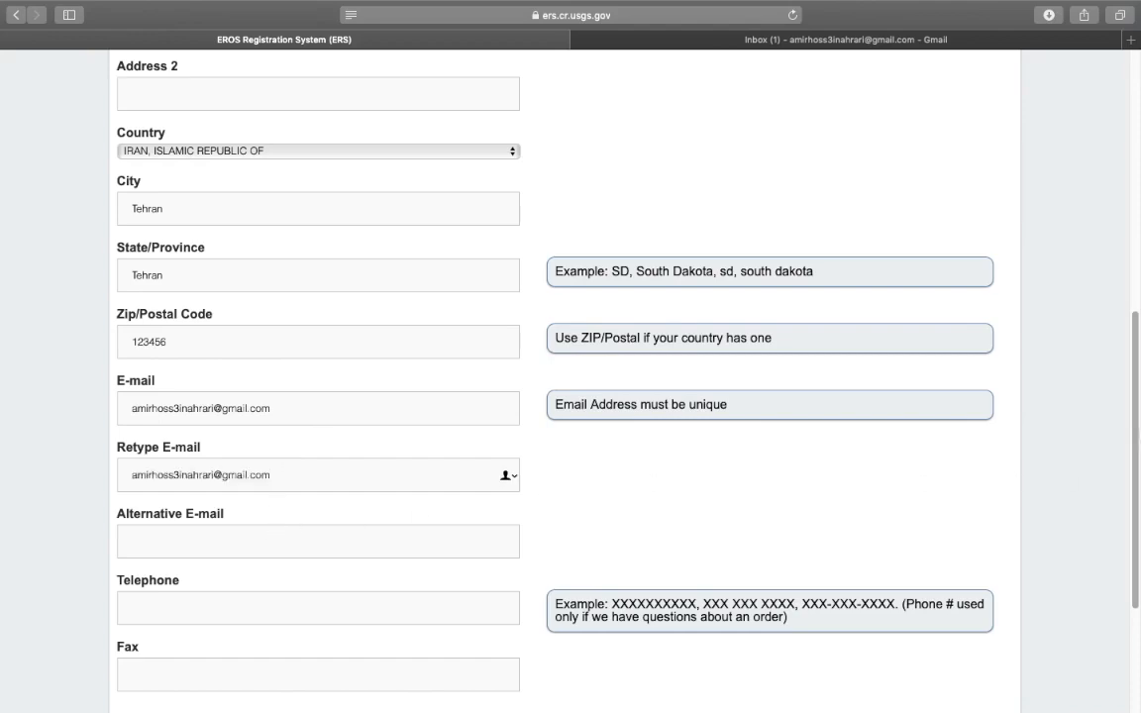
Enter the contact's telephone number and submit the contact information
scroll(365, 466, down, 3)
click(307, 487)
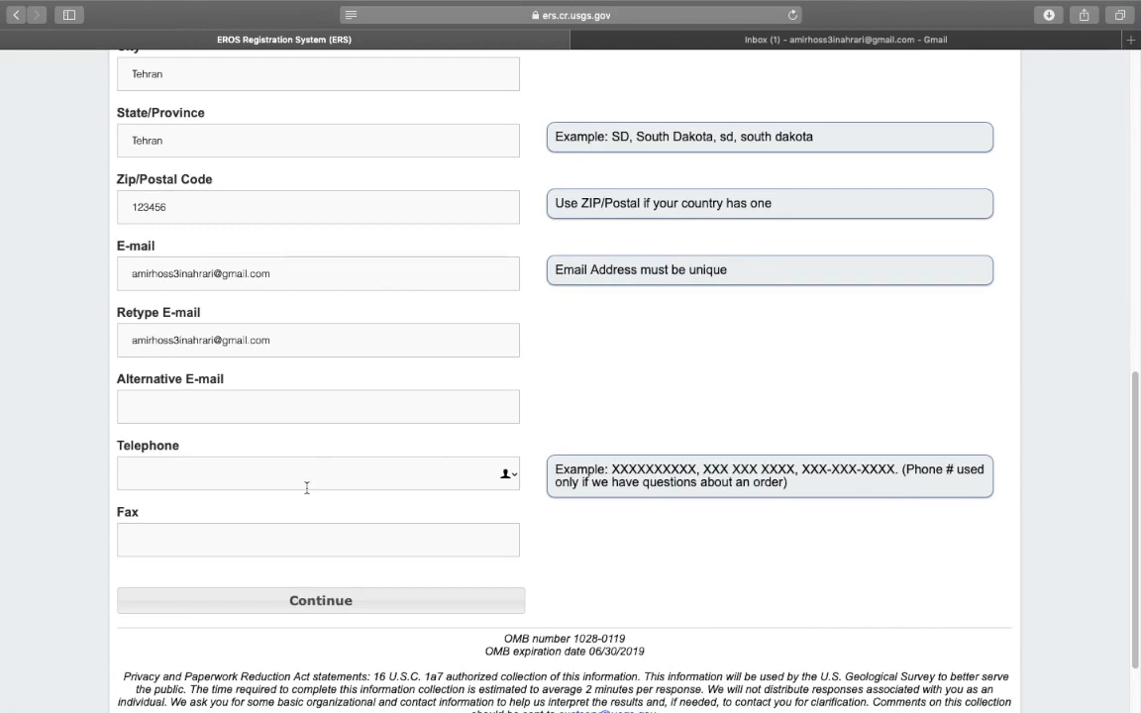
click(441, 612)
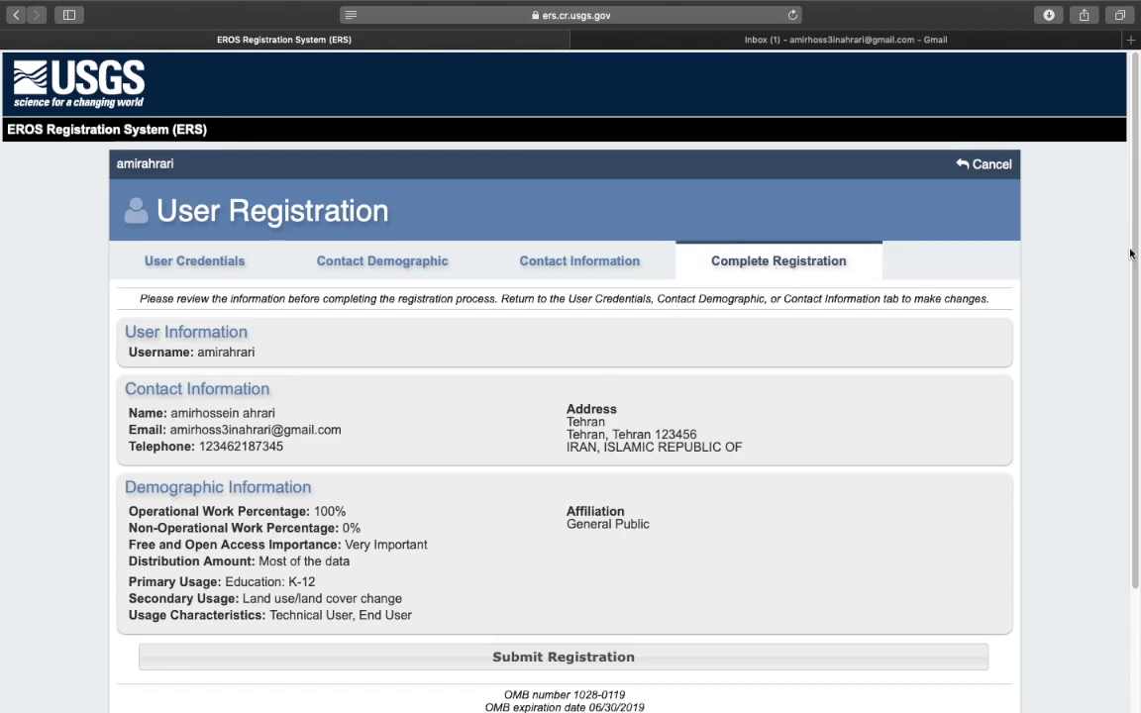
Scroll the Complete Registration summary to review username, contact details and demographic answers
scroll(779, 274, down, 1)
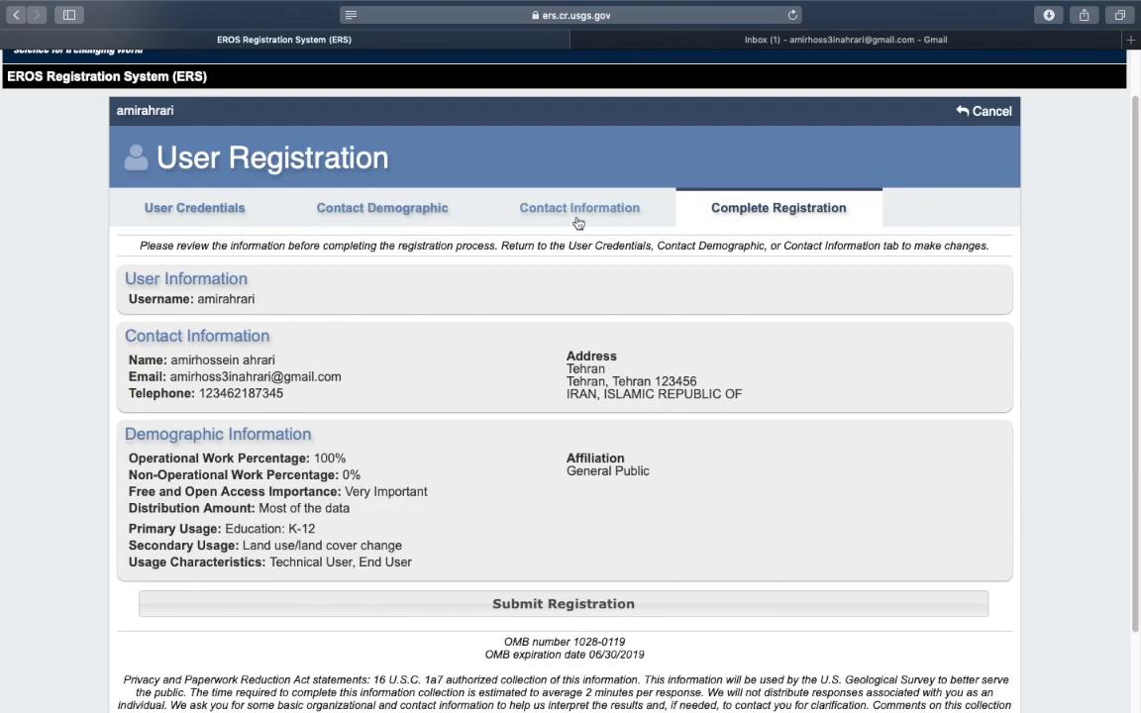
drag(1136, 211, 1133, 241)
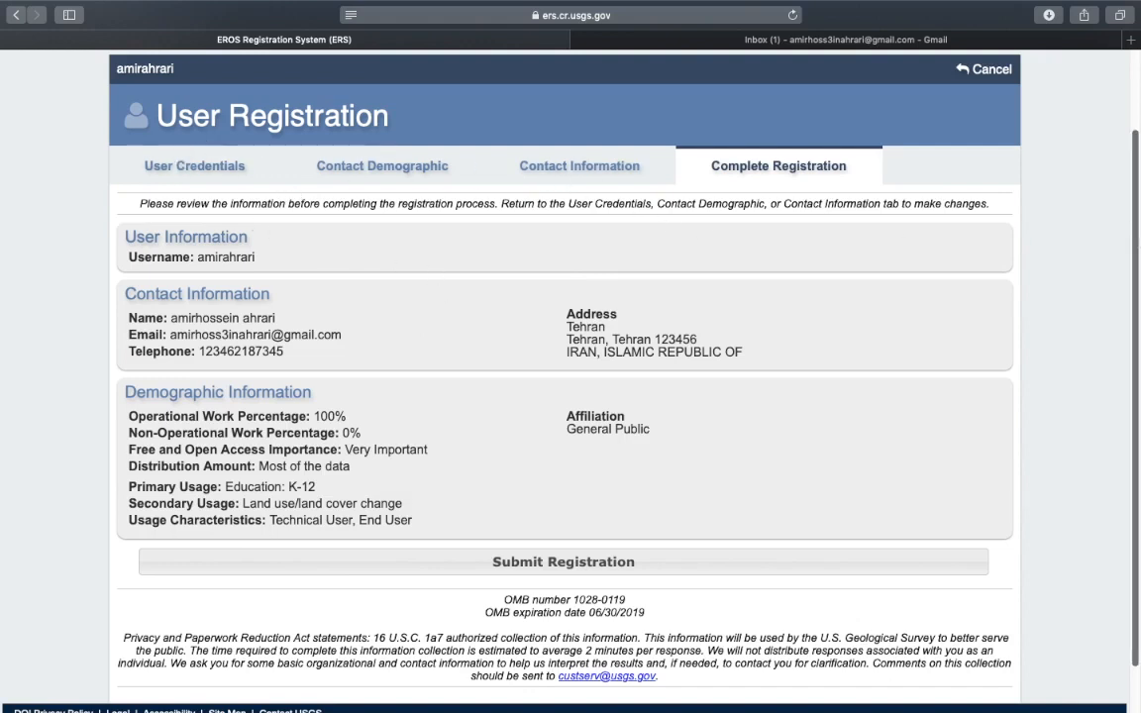
scroll(813, 238, down, 2)
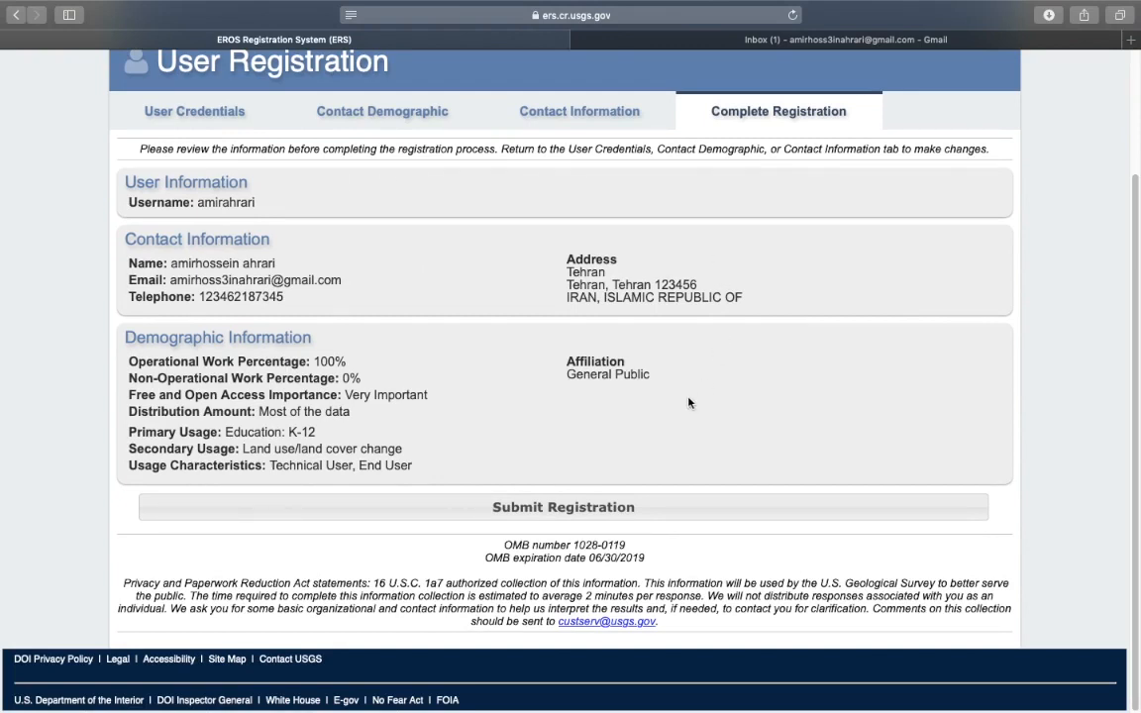
Submit the completed registration and return to the login page
click(647, 514)
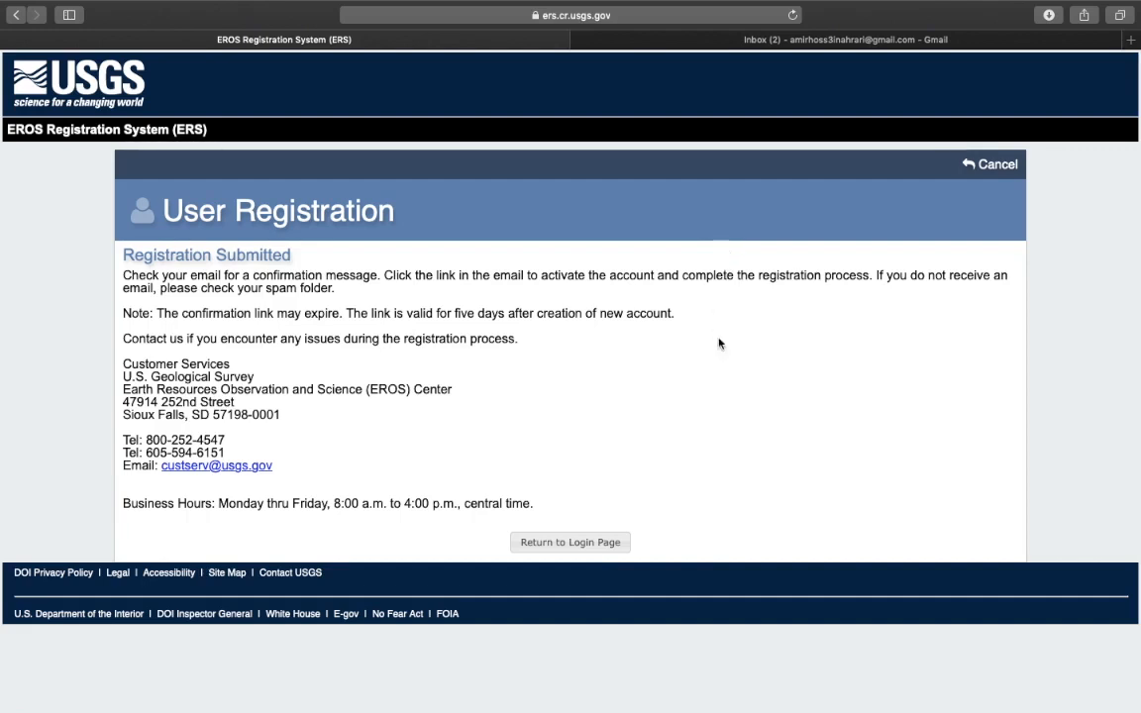
click(592, 544)
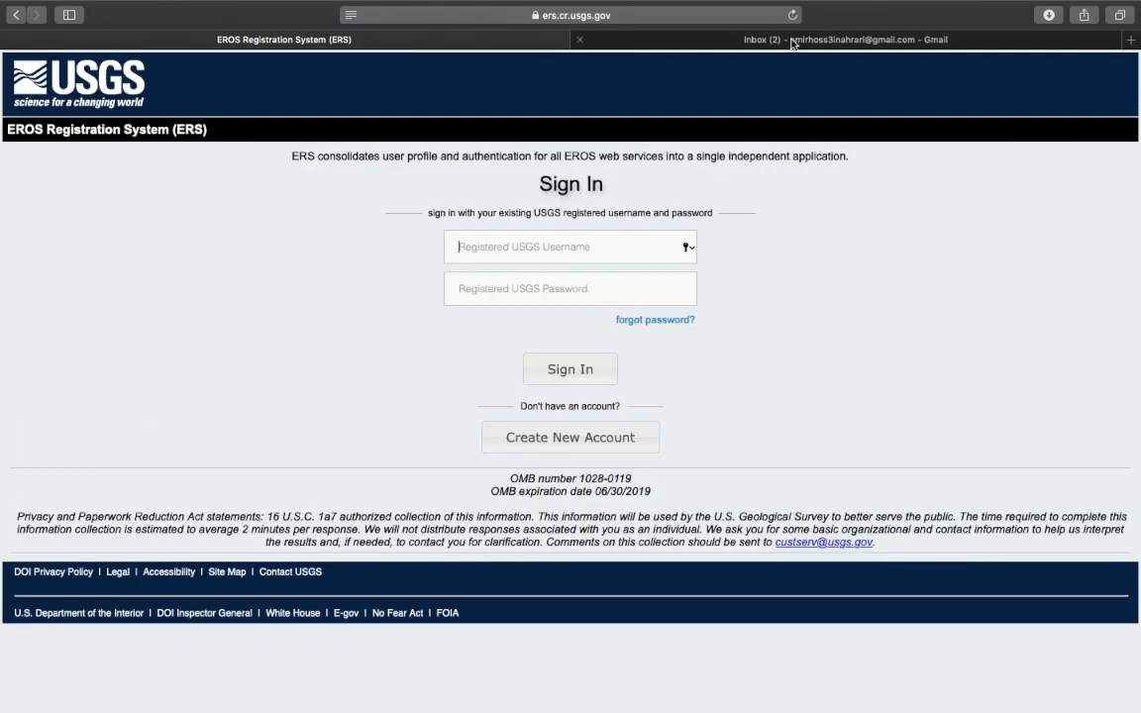
Open the USGS/EROS Registration Confirmation email in Gmail and follow its activation link
click(792, 39)
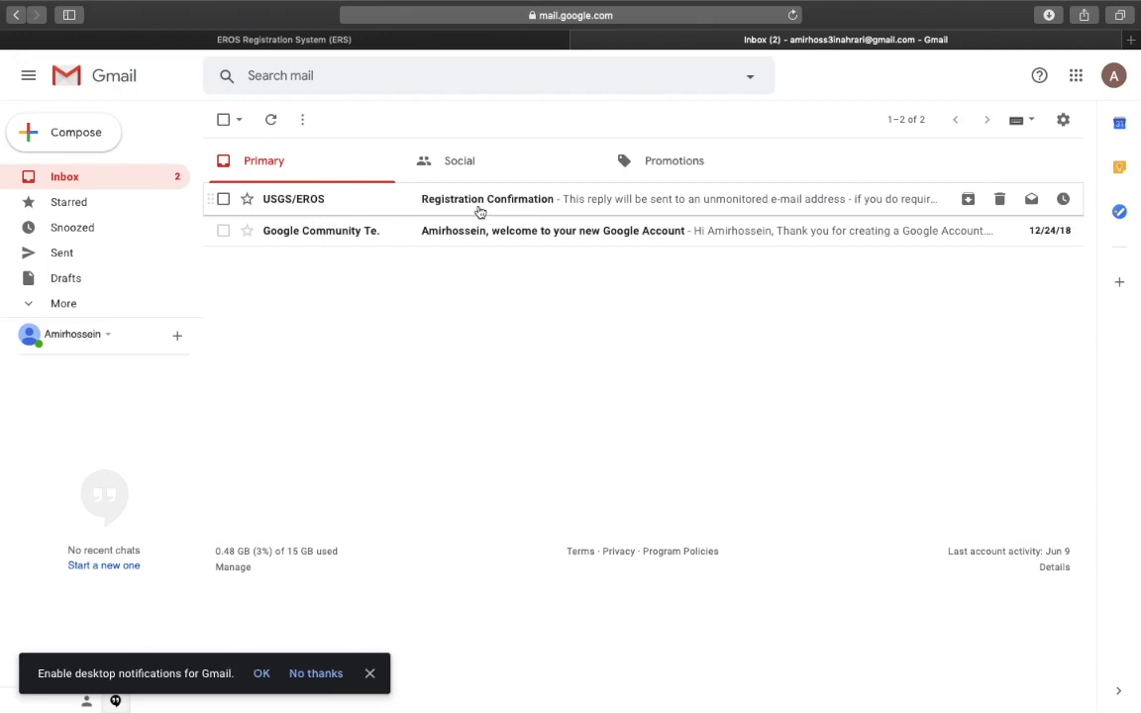
click(479, 210)
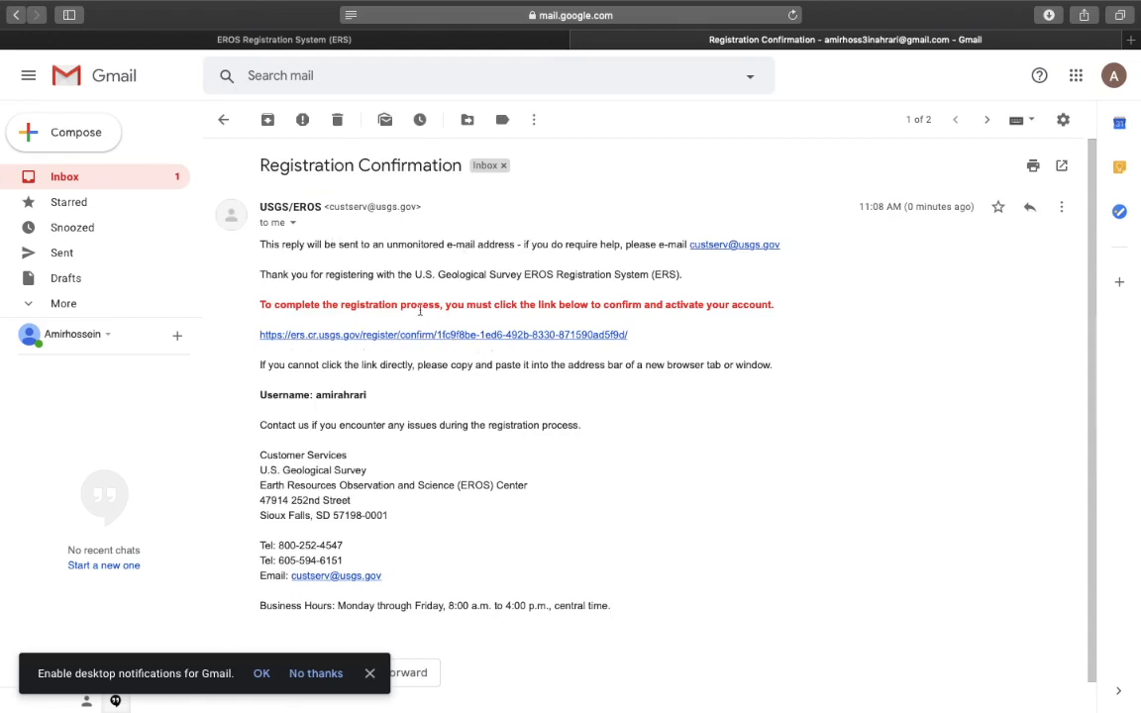
drag(259, 305, 750, 323)
click(591, 337)
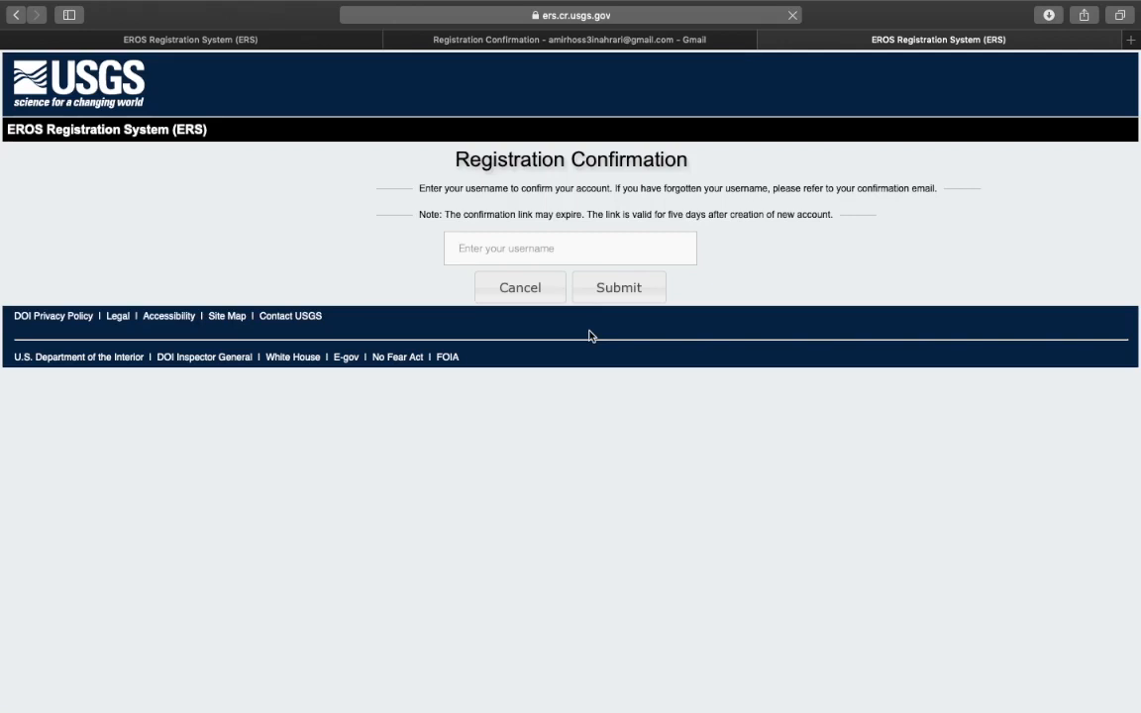
Confirm the new EROS account by submitting the username in the Registration Confirmation field
drag(470, 160, 660, 158)
click(474, 250)
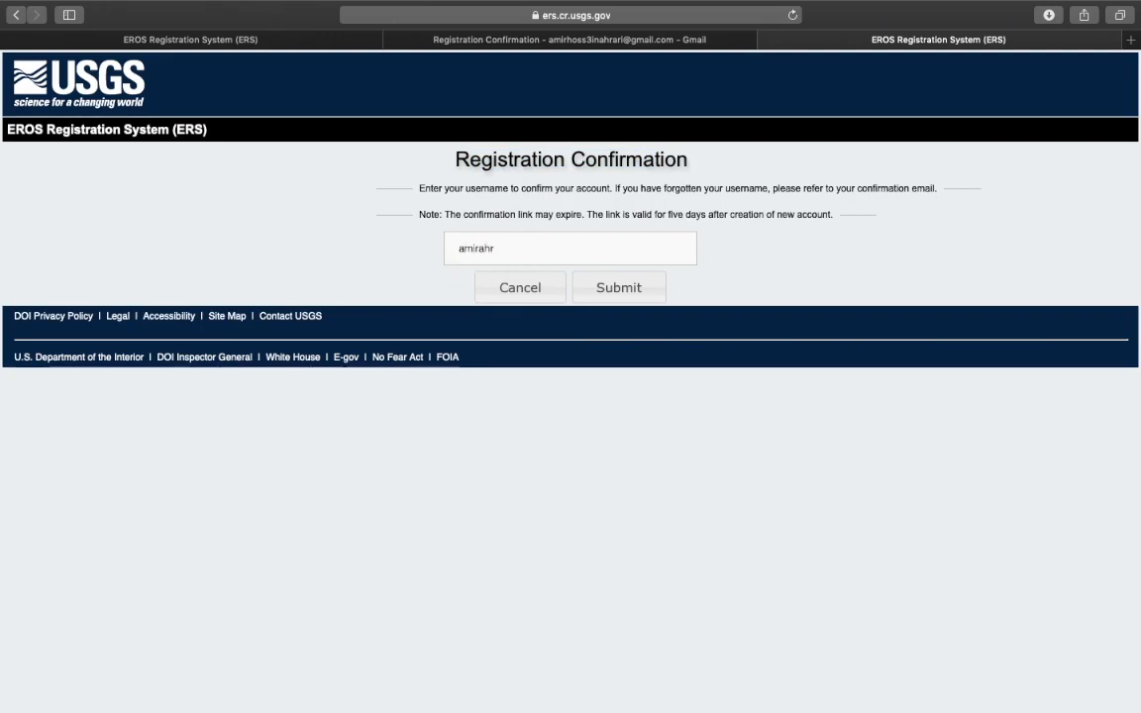
click(638, 295)
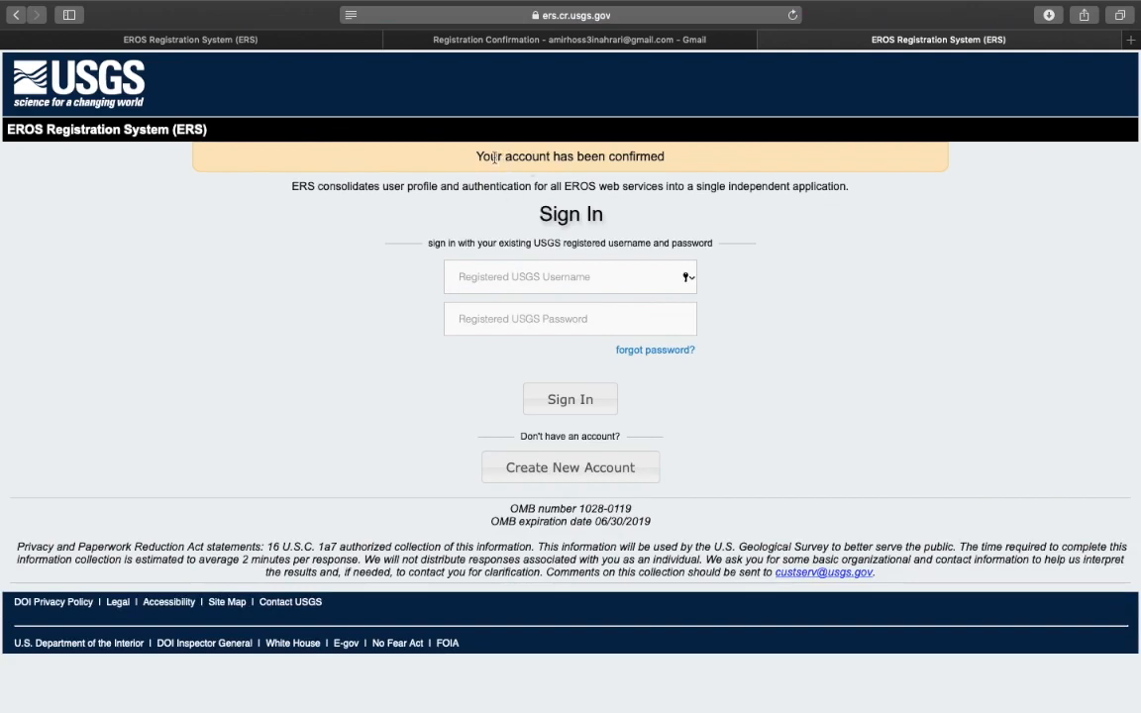
drag(476, 156, 670, 156)
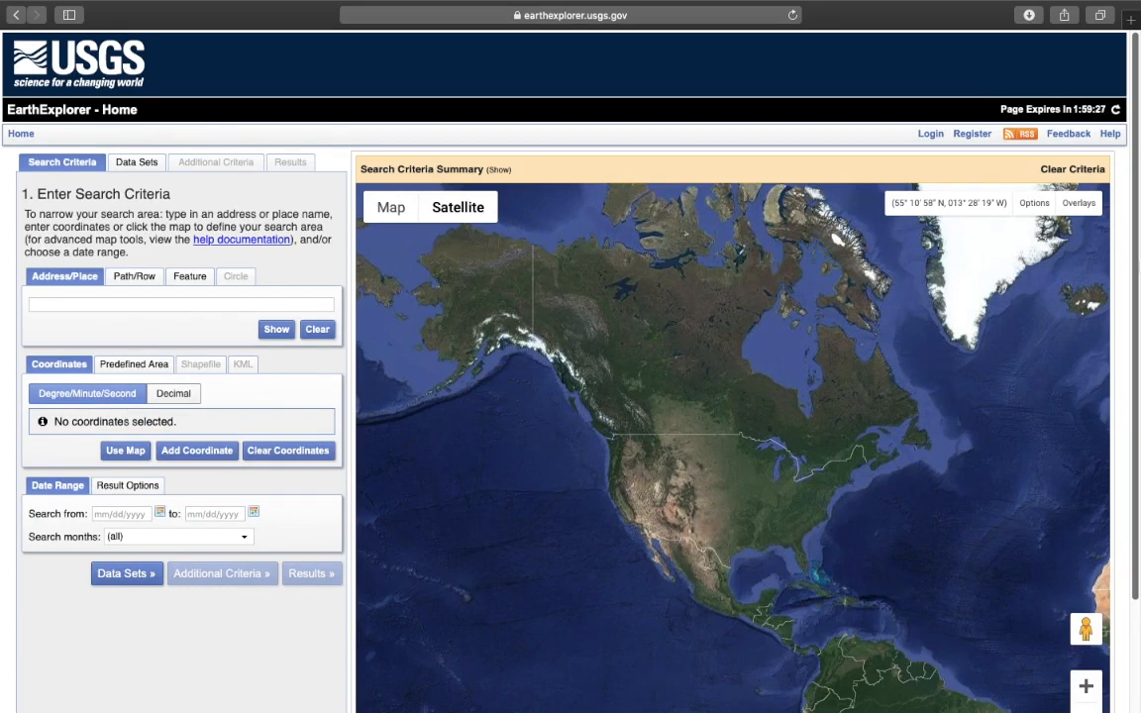
Log in to EarthExplorer through EROS Registration System with the ERS username and account password
click(931, 133)
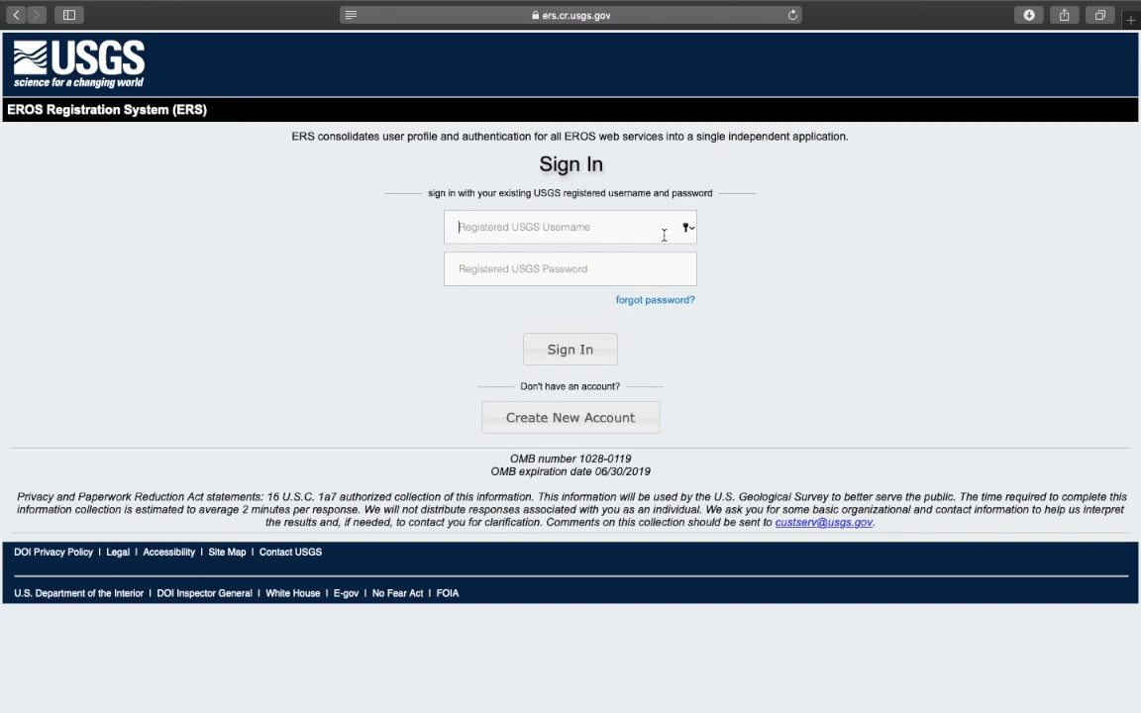
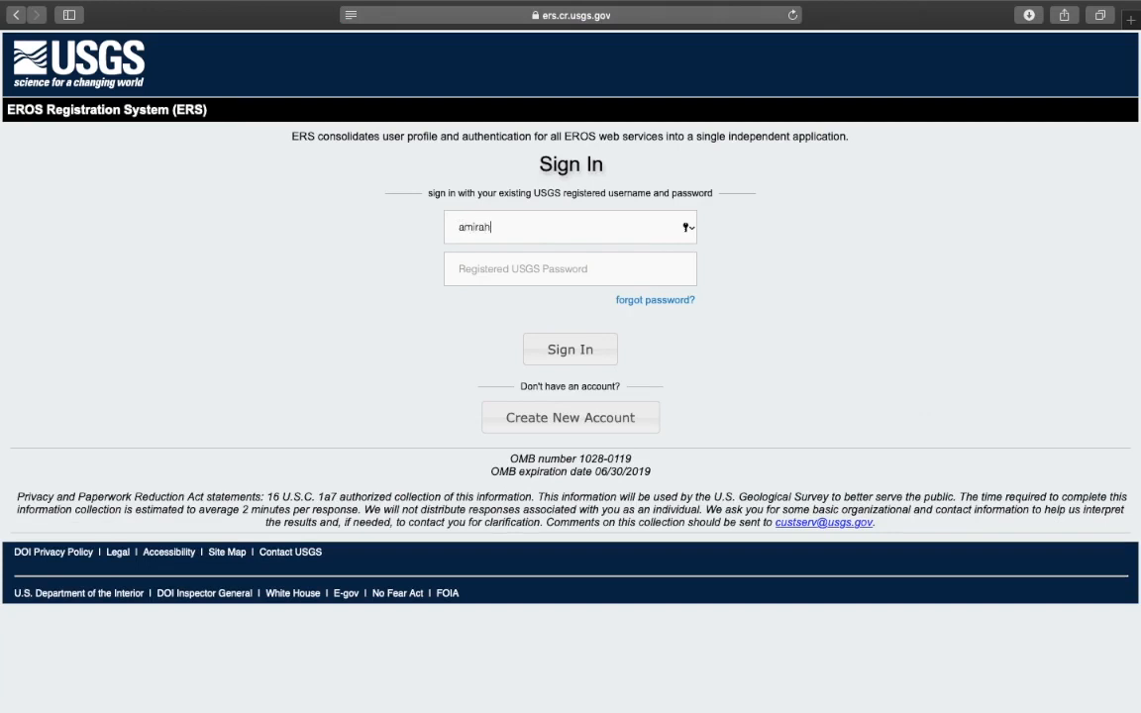
click(639, 268)
click(521, 235)
click(537, 266)
text(••••••••••••)
click(592, 359)
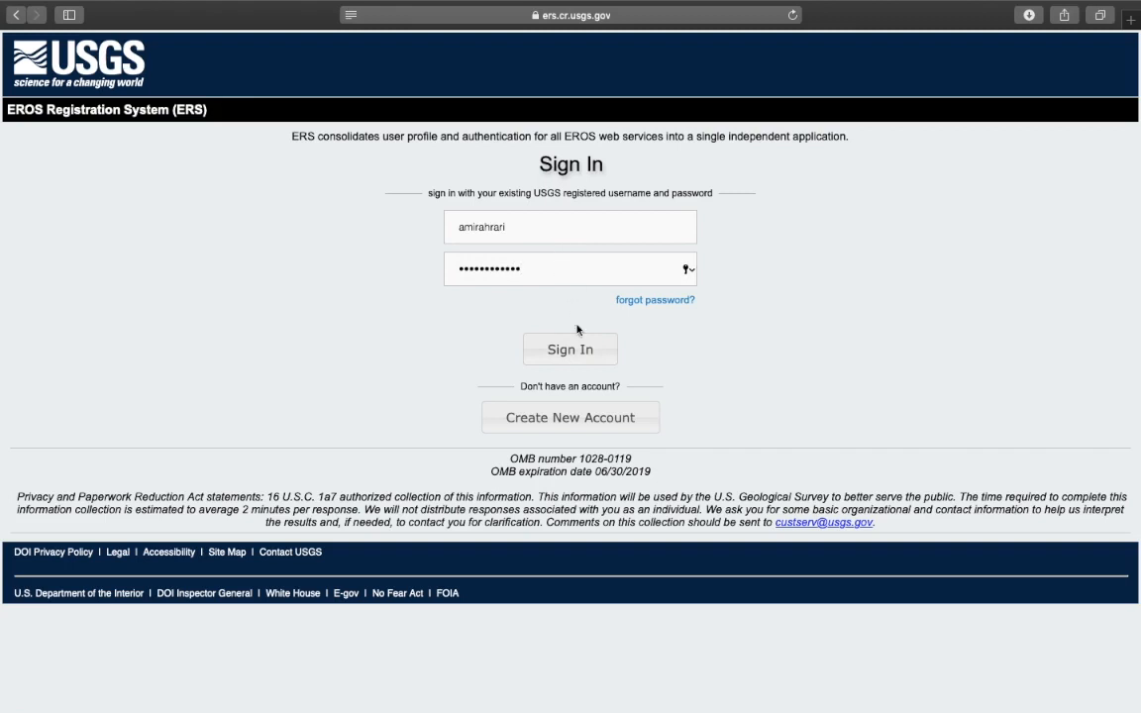
click(578, 354)
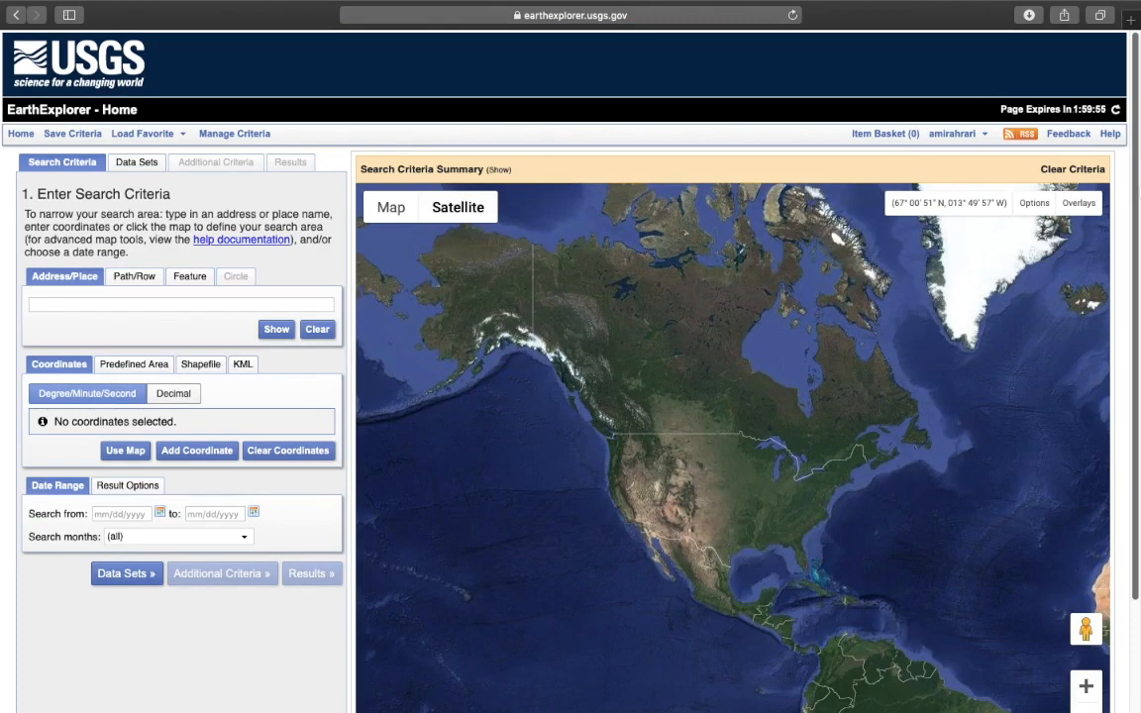
Check the signed-in account menu, then focus the Address/Place search field
click(957, 134)
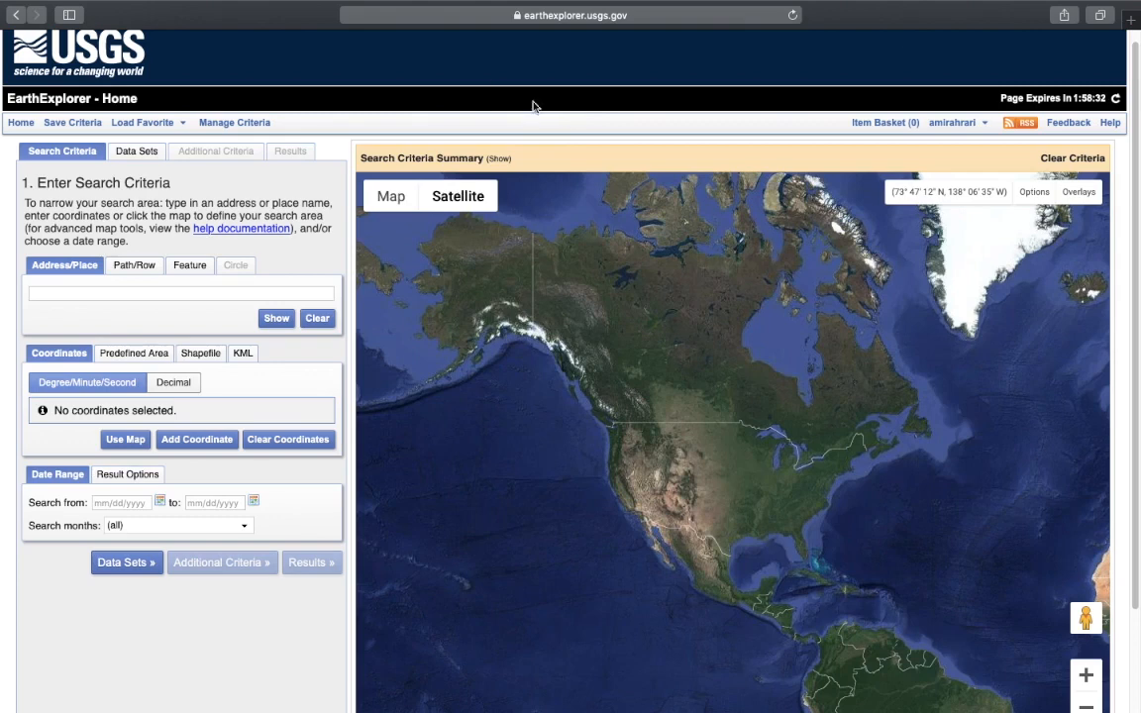
click(134, 294)
Look up 'tehran', add the Tehran result as a coordinate, then remove it
key(Return)
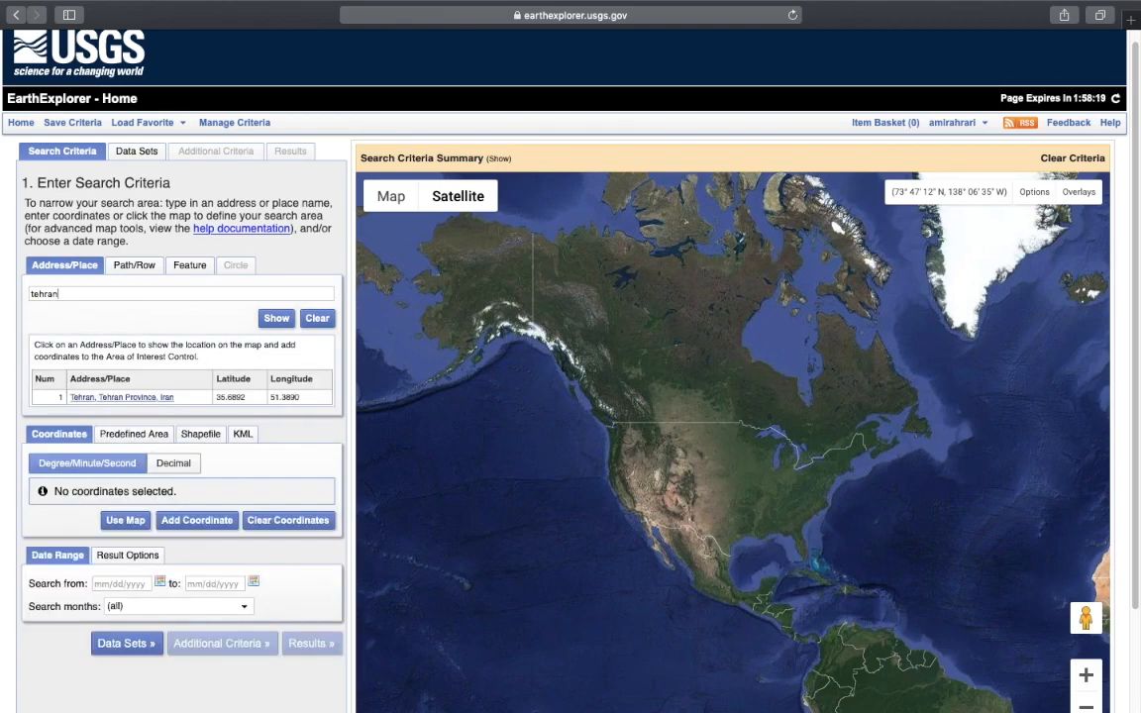
click(99, 397)
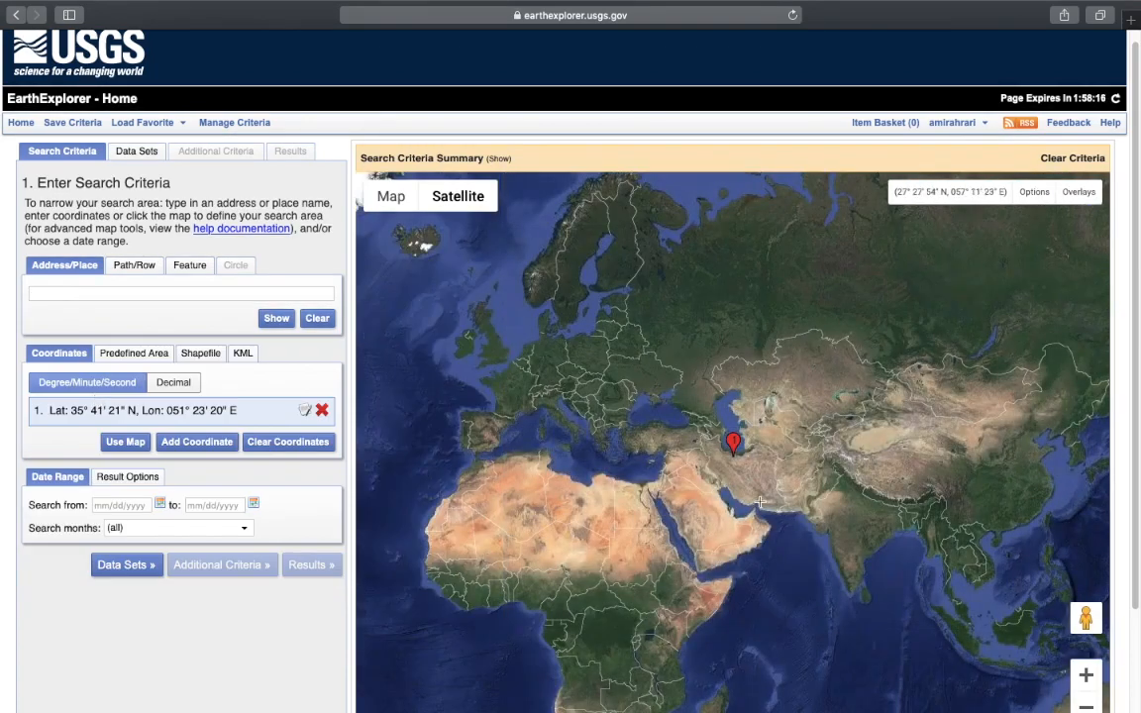
drag(738, 496, 745, 430)
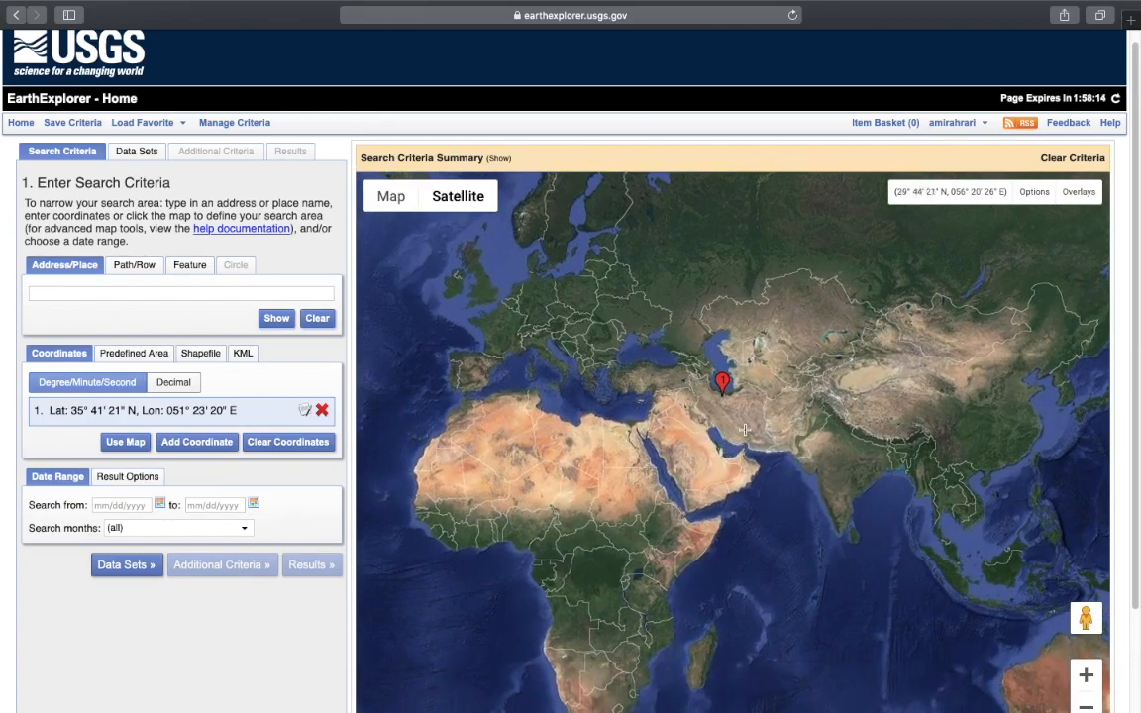
click(322, 410)
Zoom in on Tehran and draw a six-corner area-of-interest polygon over the city
drag(589, 444, 912, 412)
drag(721, 411, 673, 627)
drag(849, 578, 632, 398)
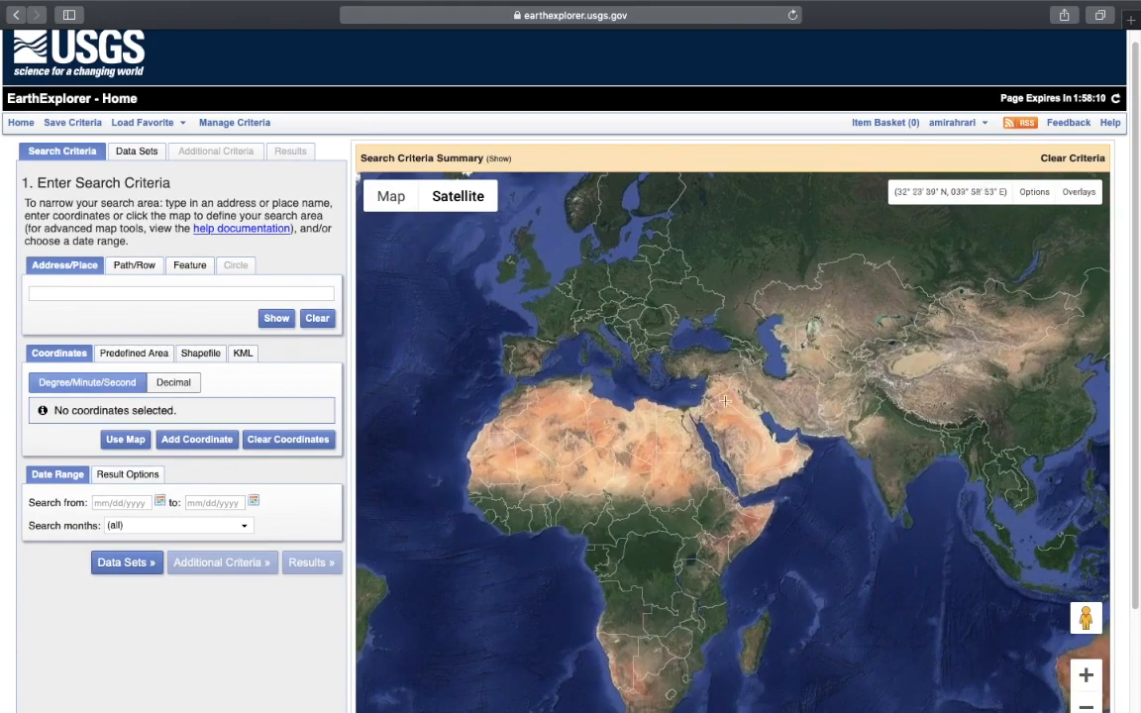
scroll(733, 397, up, 5)
drag(798, 422, 481, 409)
drag(772, 410, 682, 487)
scroll(690, 400, up, 5)
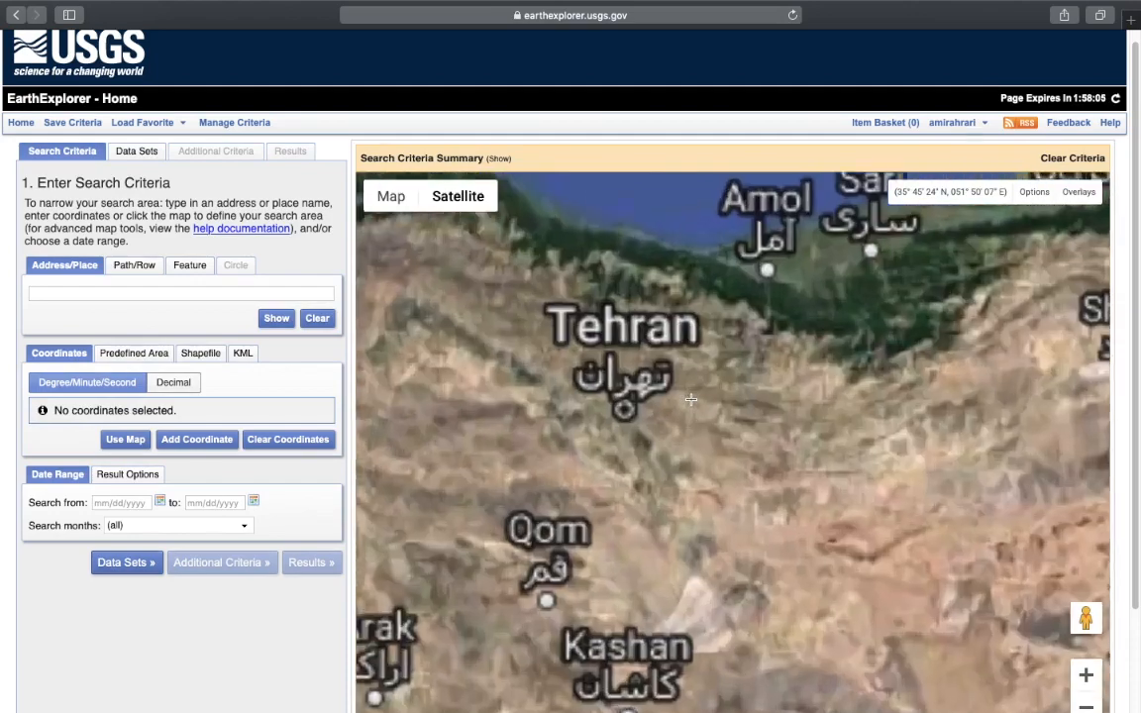
drag(705, 405, 749, 403)
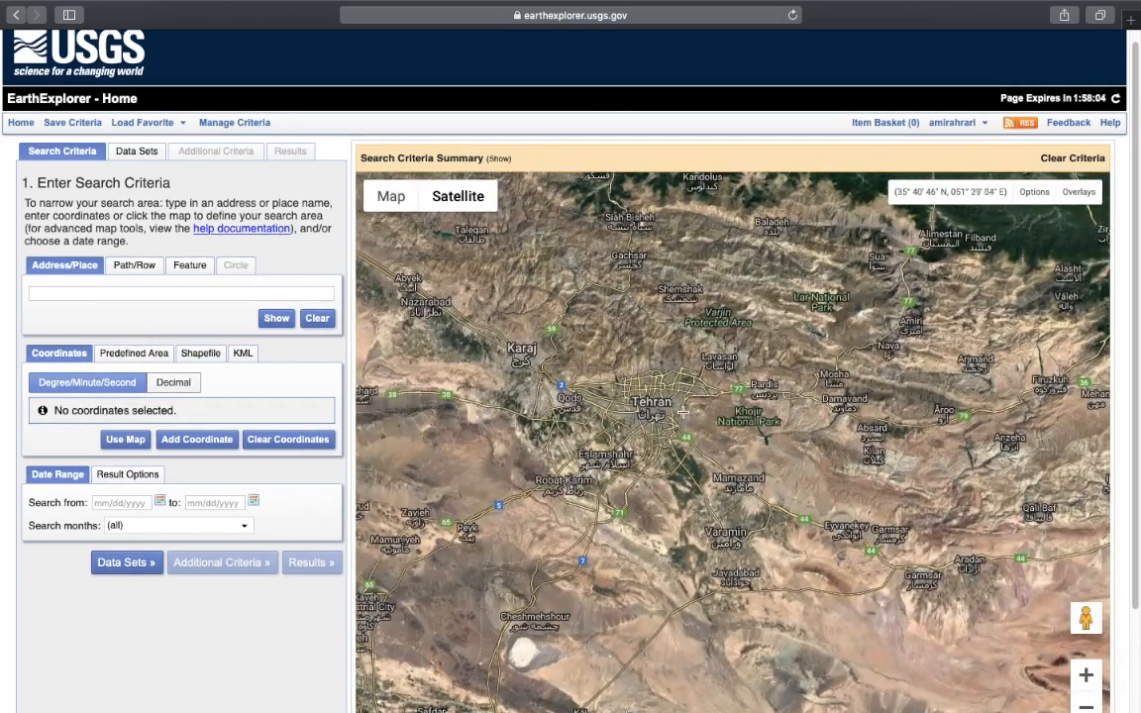
click(643, 395)
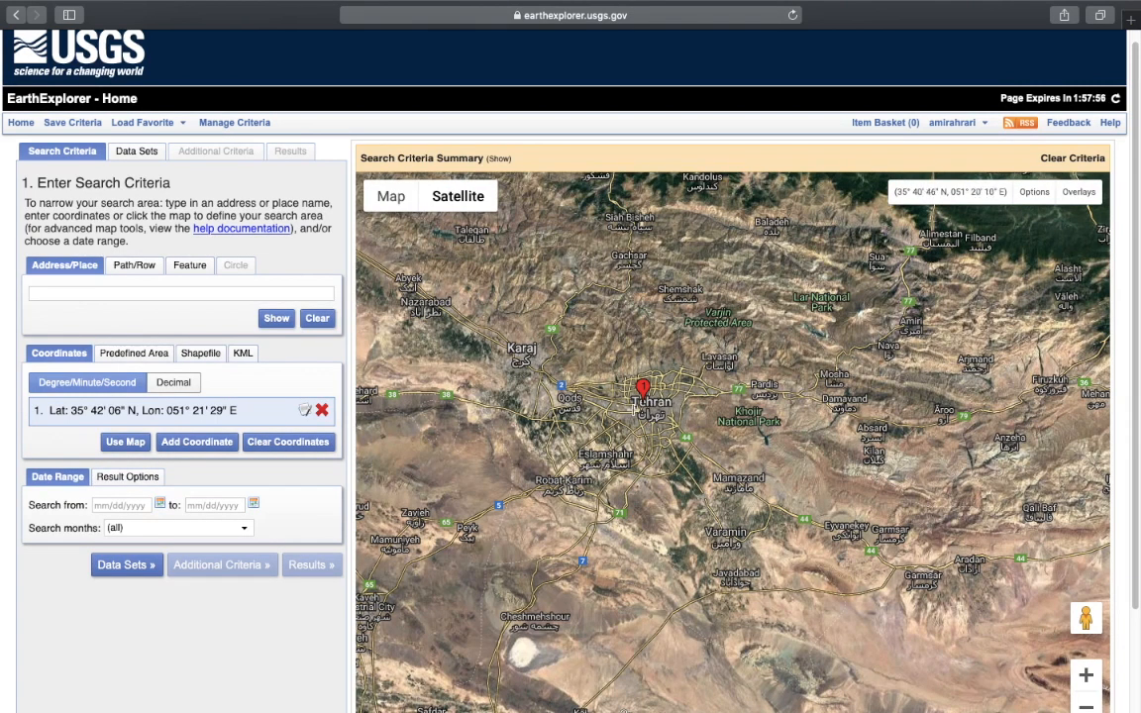
click(667, 361)
click(773, 363)
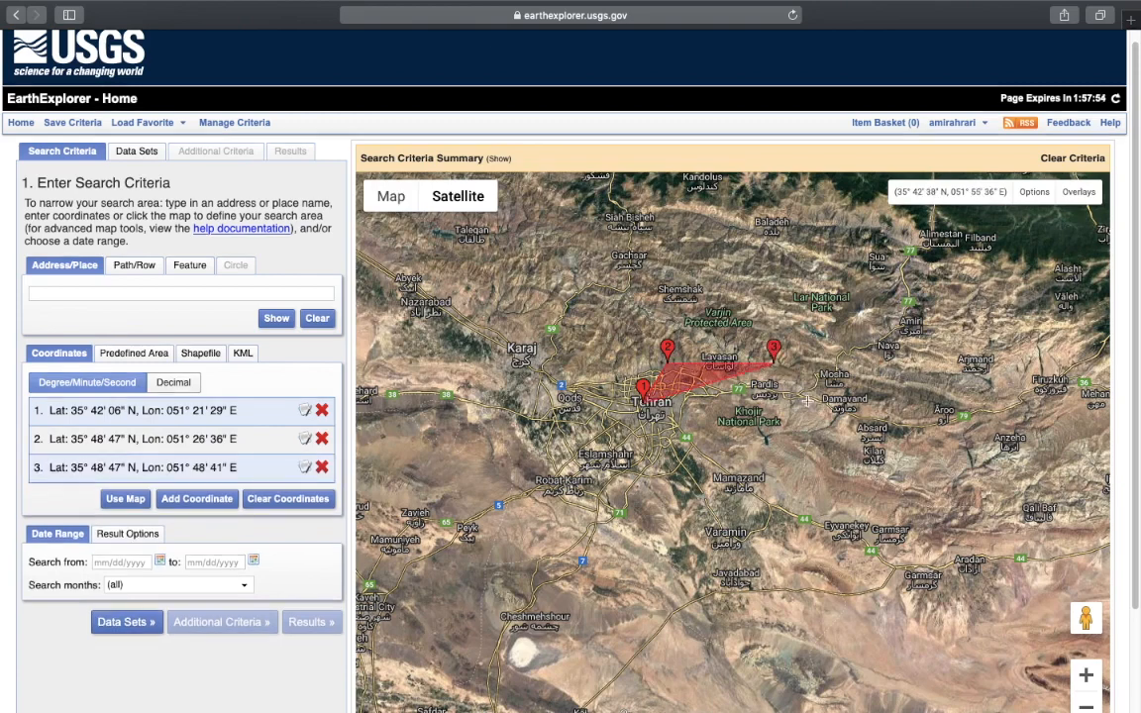
click(806, 396)
click(729, 472)
click(652, 453)
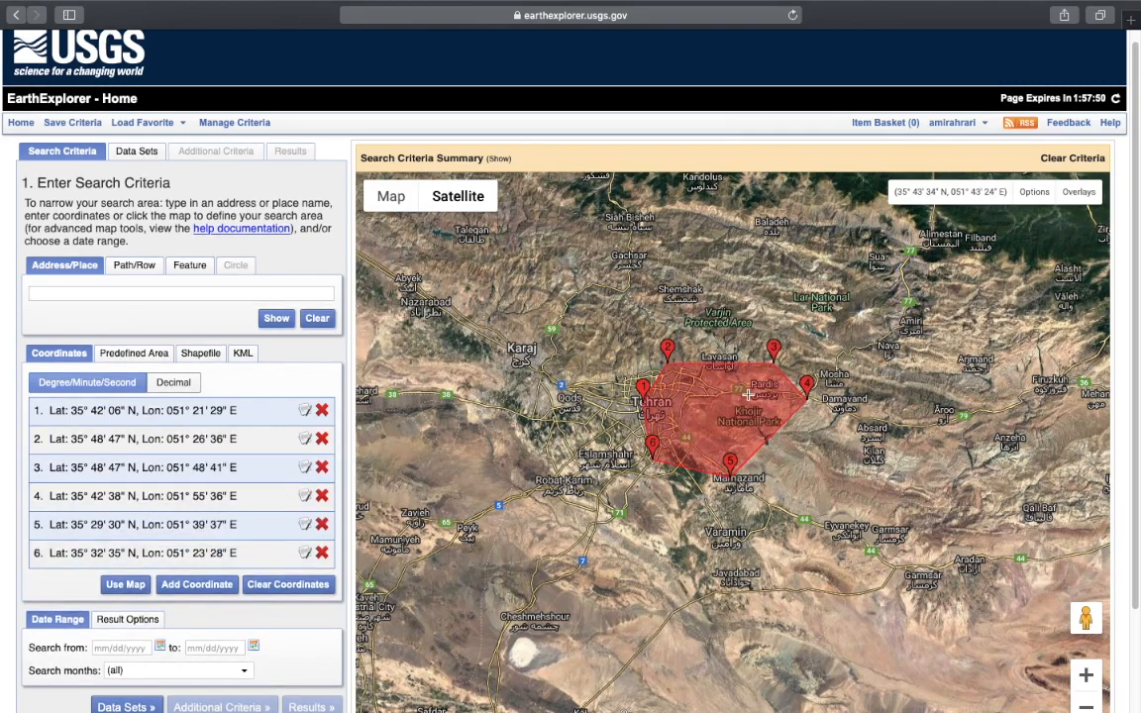
Delete extra polygon corner points from the coordinate list
click(323, 439)
click(323, 440)
click(323, 440)
Remove the last extra corner point and set the start date to 07/01/2018
click(323, 440)
click(323, 440)
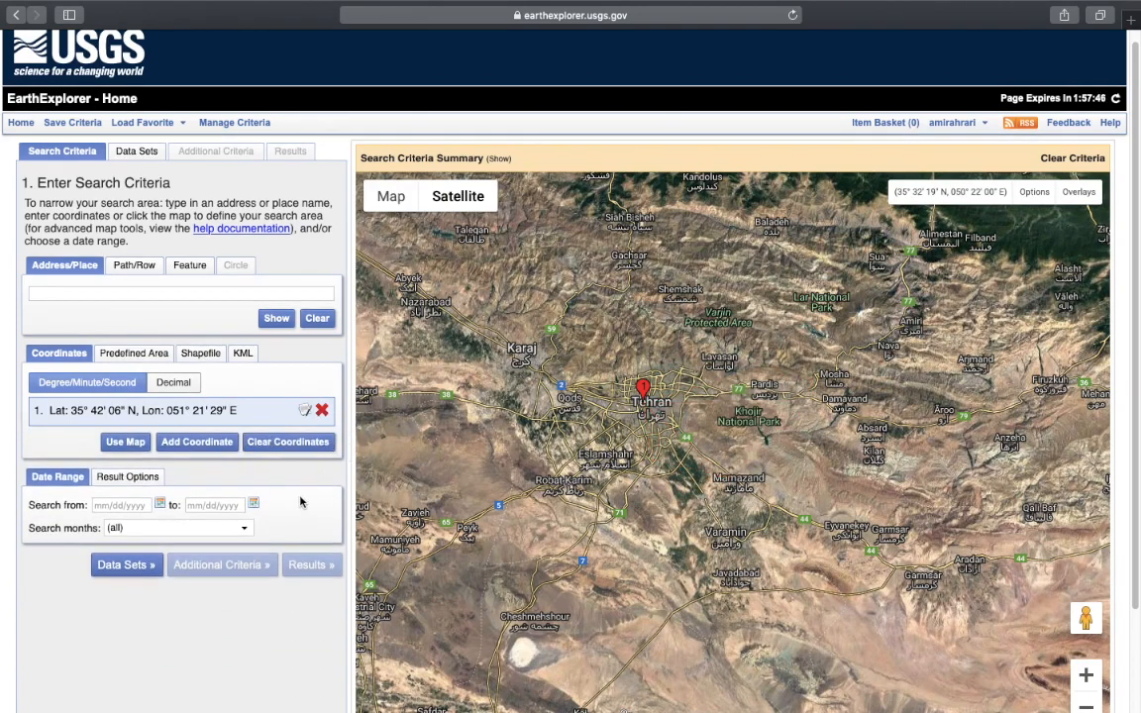
scroll(188, 376, down, 2)
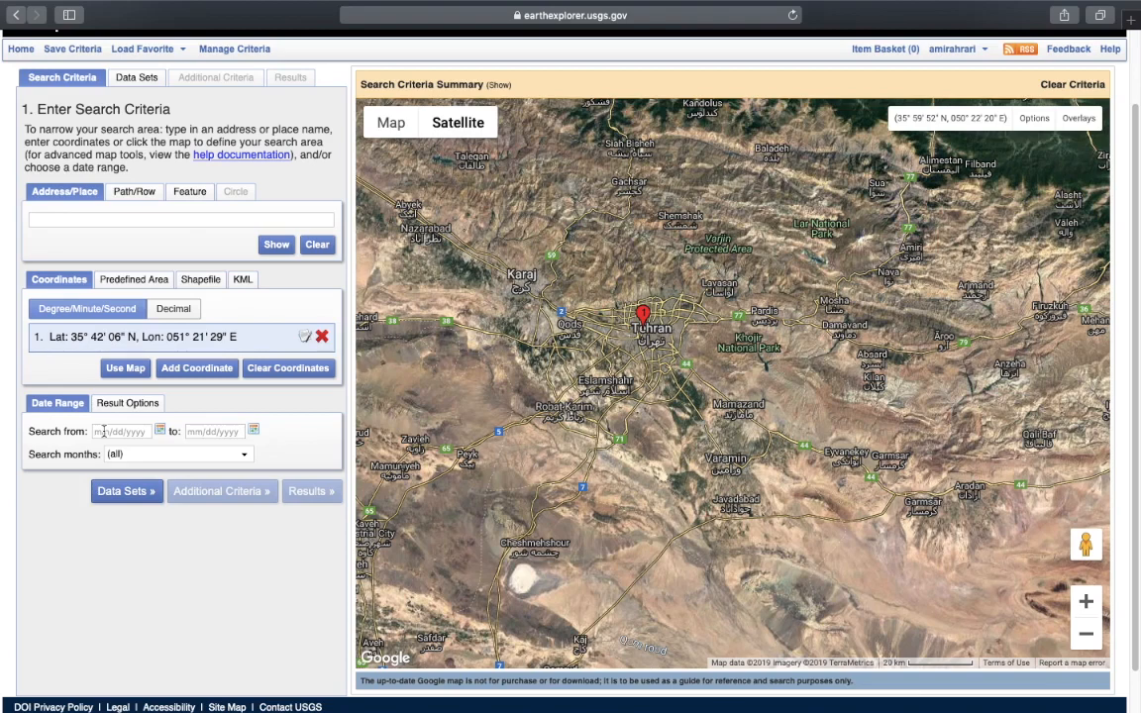
click(159, 431)
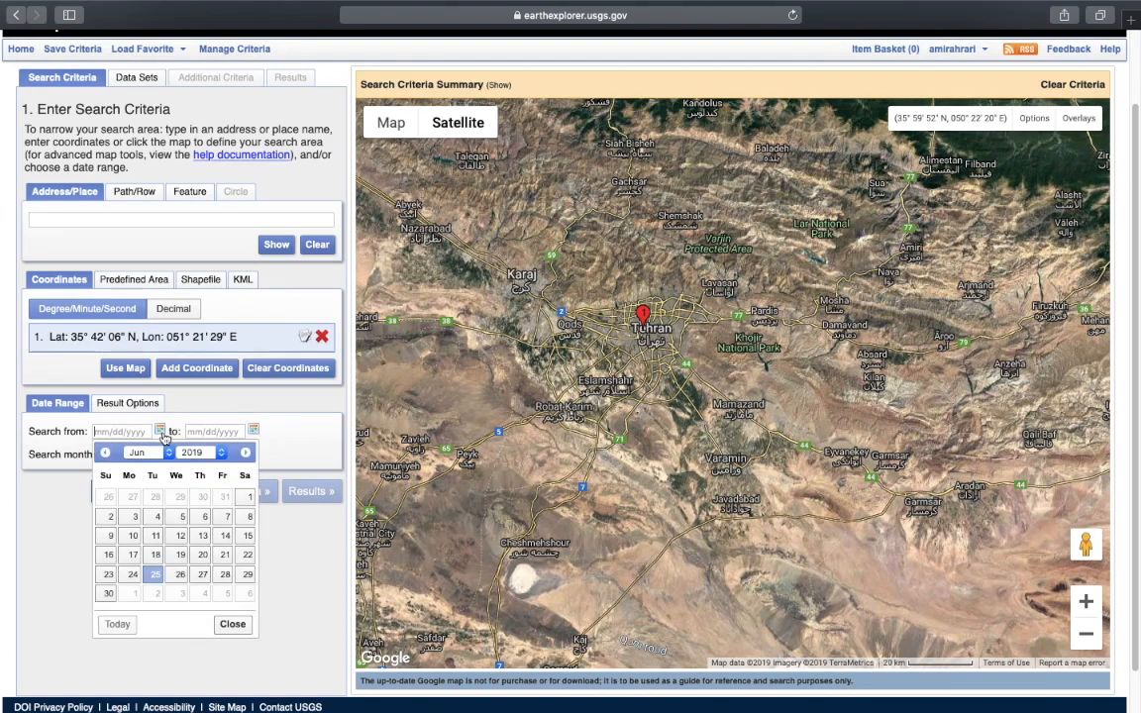
click(193, 452)
click(192, 436)
click(169, 452)
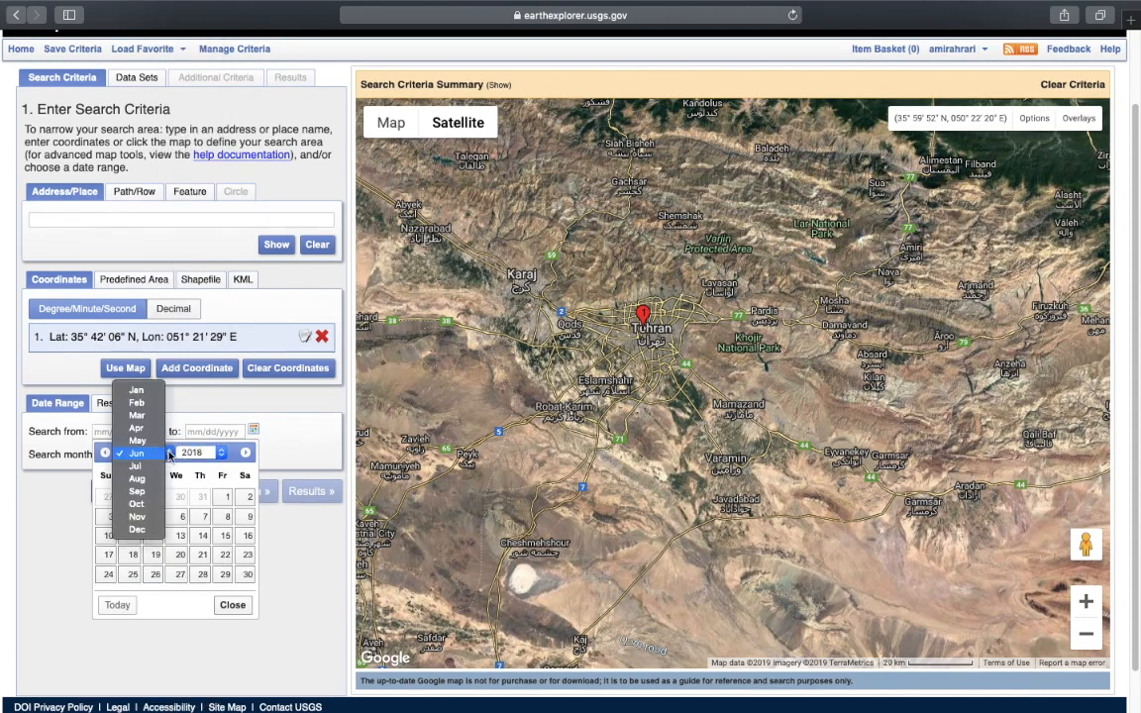
click(155, 466)
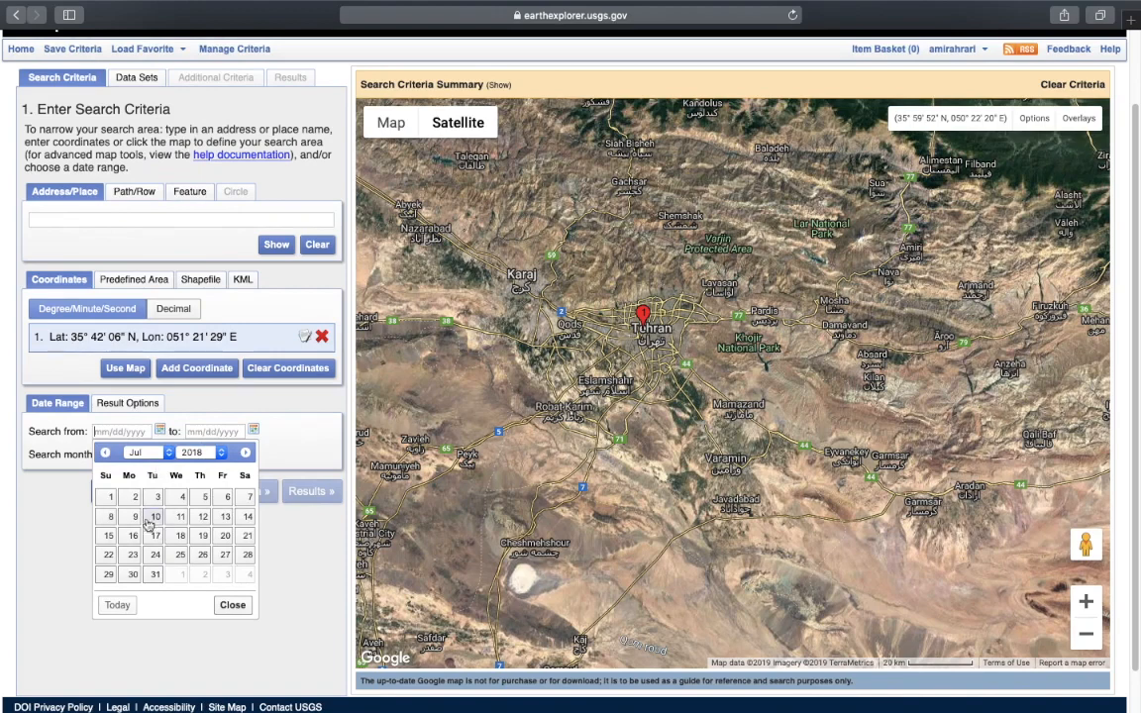
click(111, 497)
Set the end date to 07/31/2018 with the calendar picker
click(253, 430)
click(274, 453)
click(273, 442)
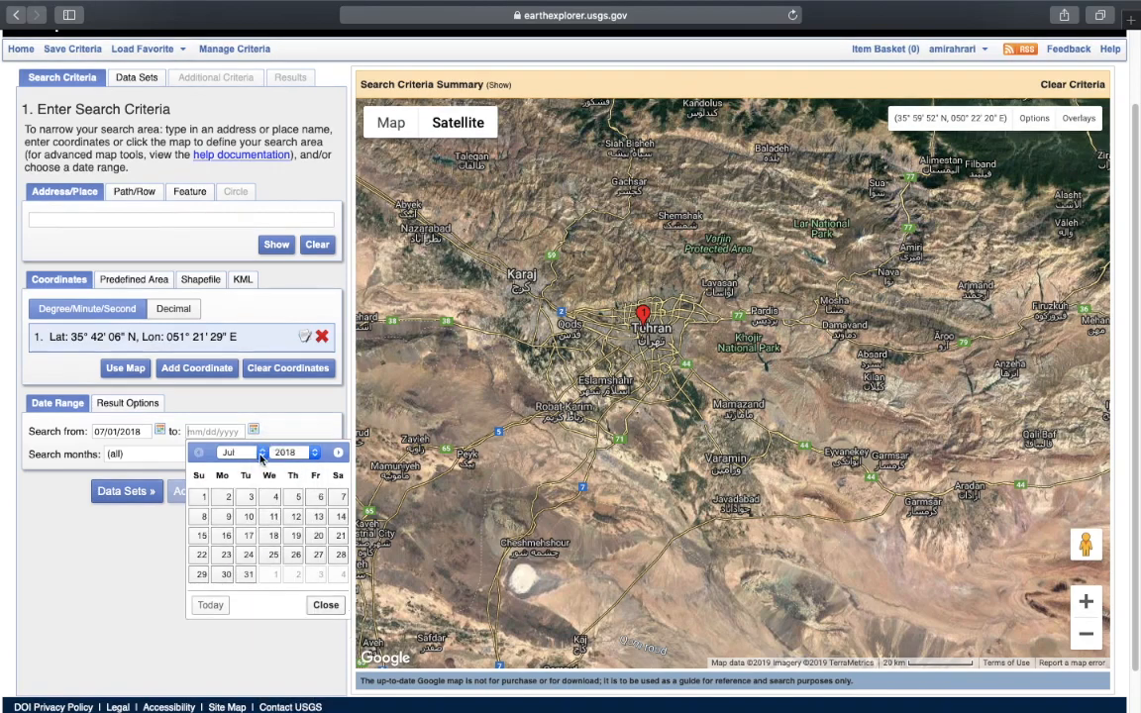
click(260, 453)
click(230, 453)
click(248, 577)
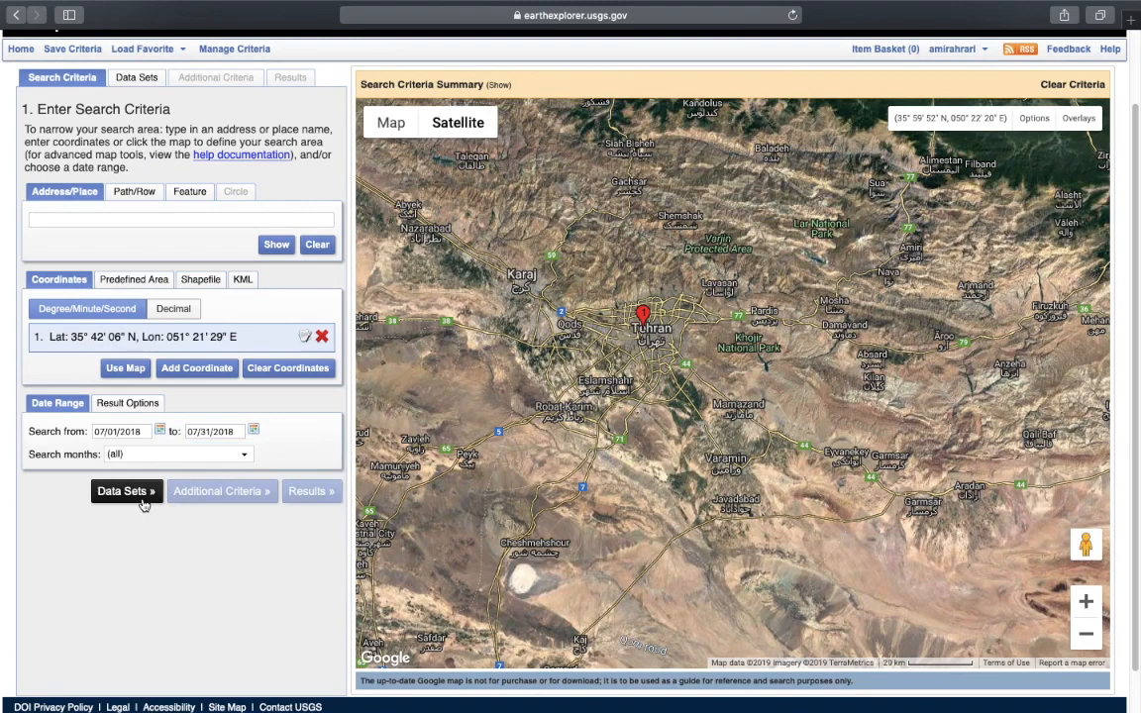
scroll(1133, 453, up, 2)
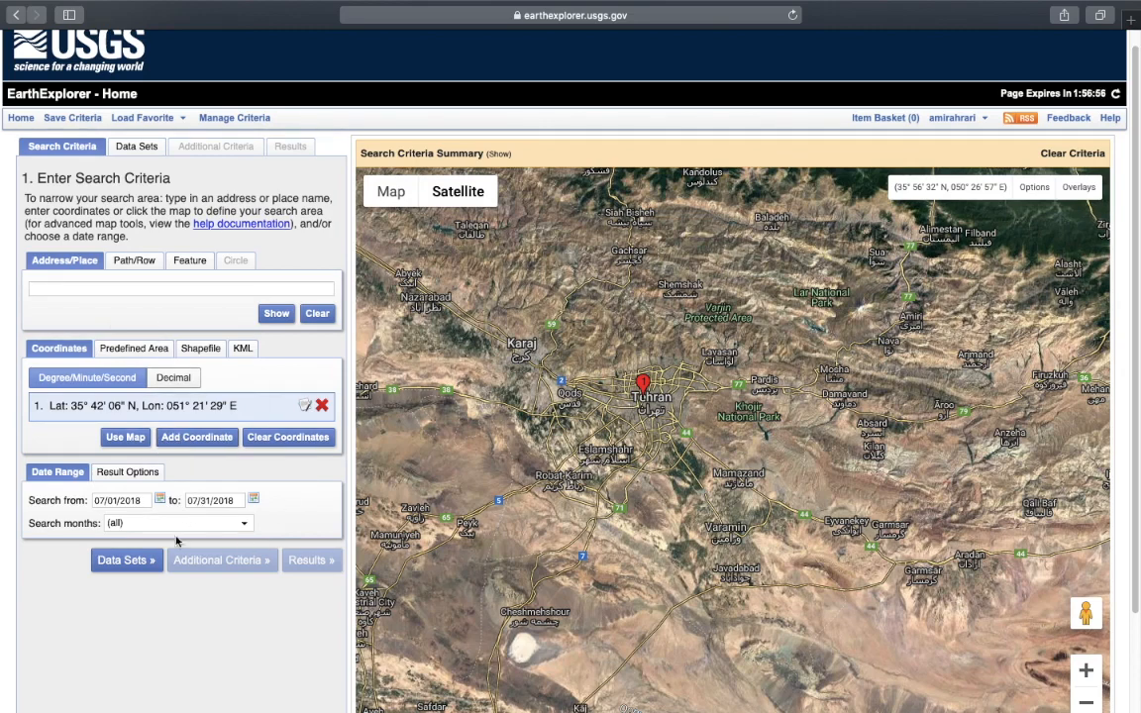
Select the Landsat 8 OLI/TIRS C1 Level-1 data set and list the four July 2018 results
click(147, 560)
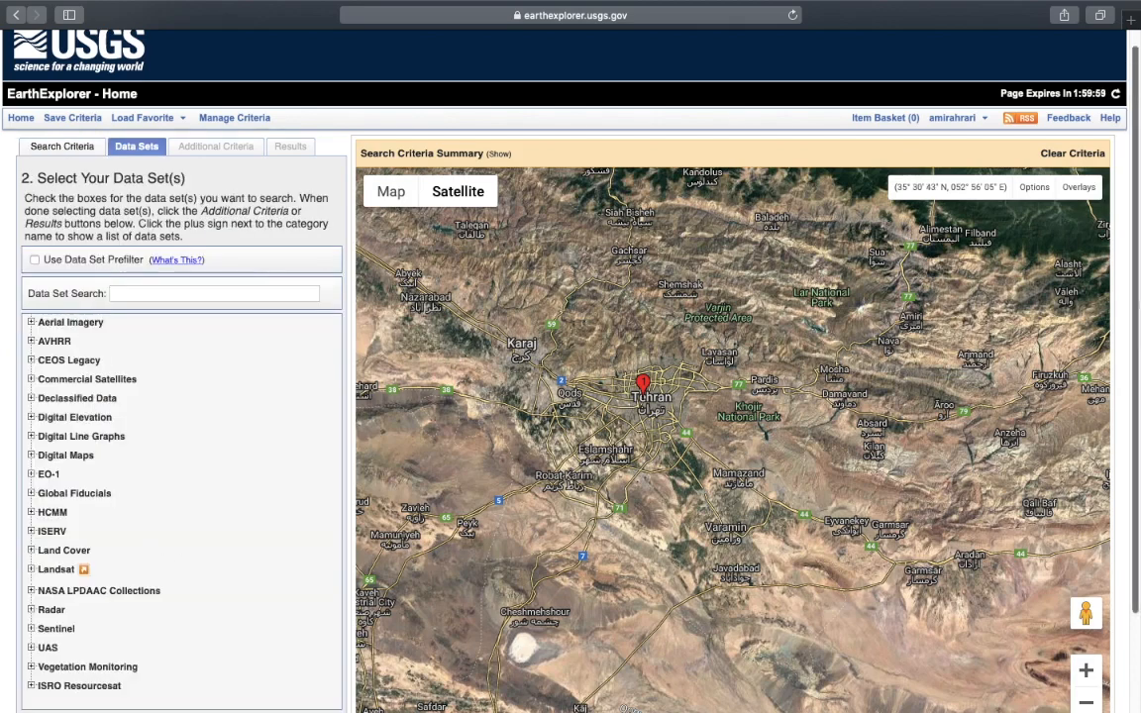
scroll(165, 561, down, 3)
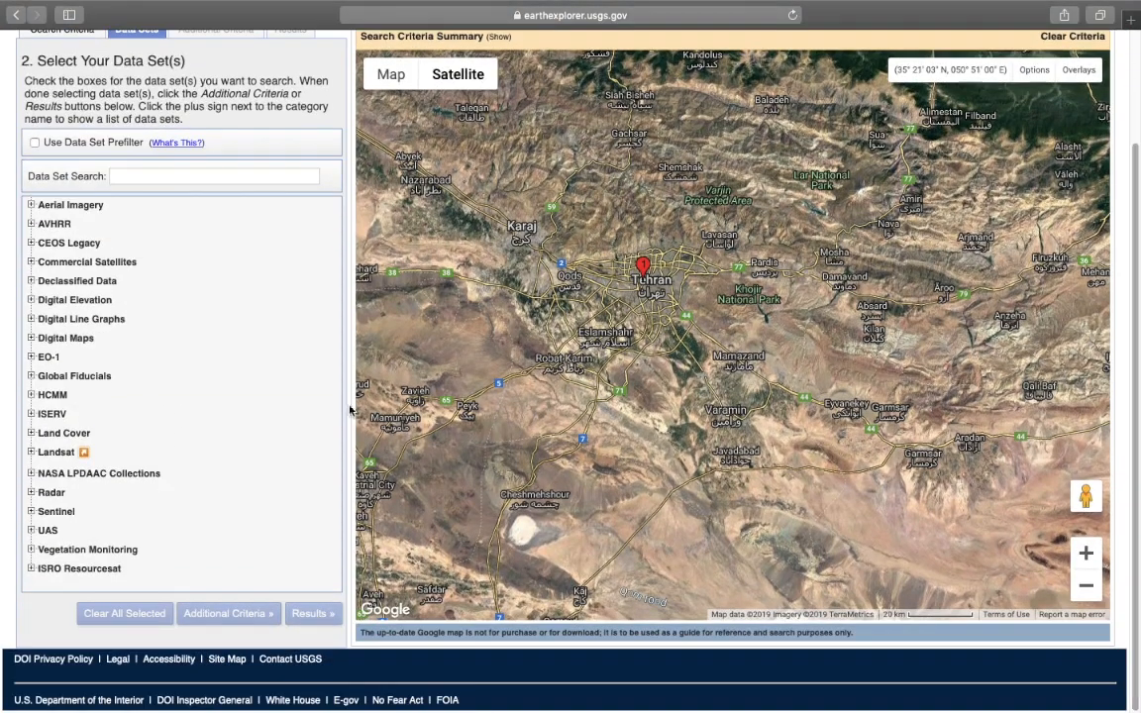
click(70, 454)
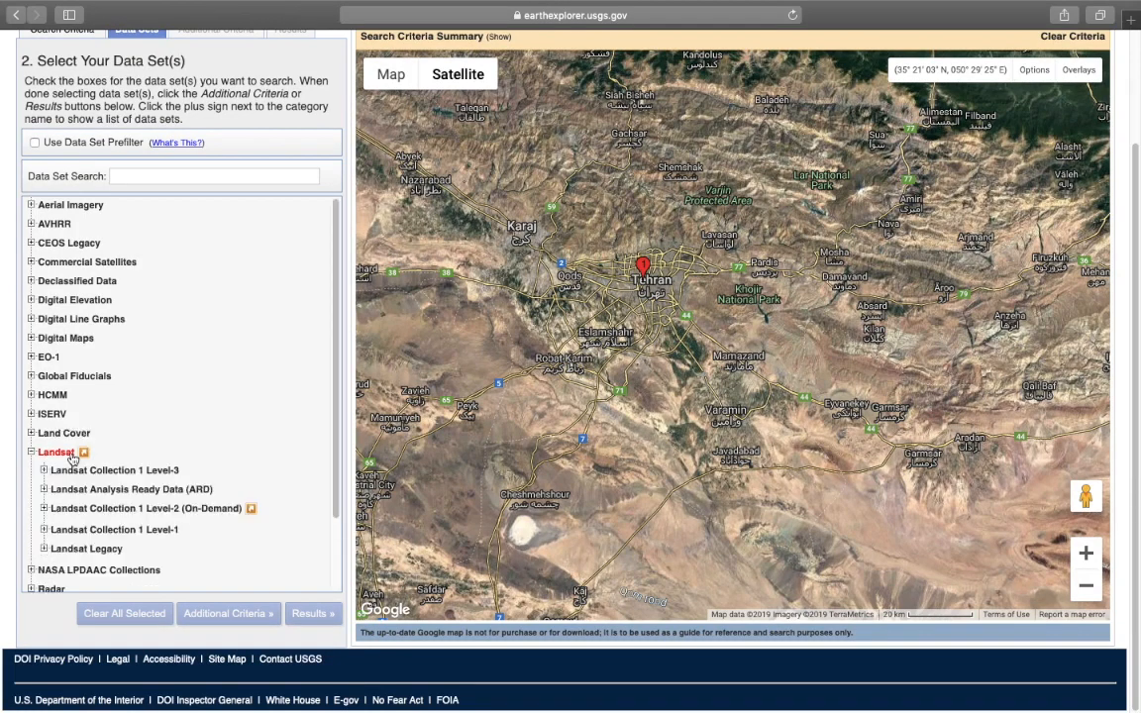
click(111, 531)
drag(338, 334, 335, 416)
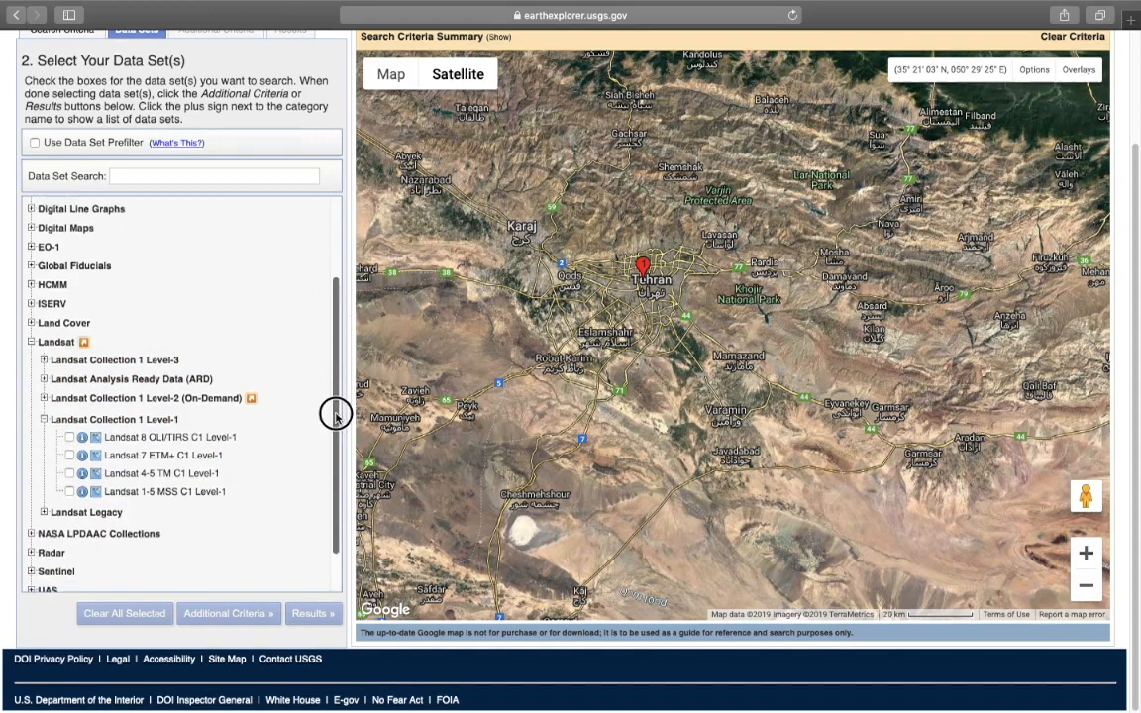
scroll(335, 416, down, 1)
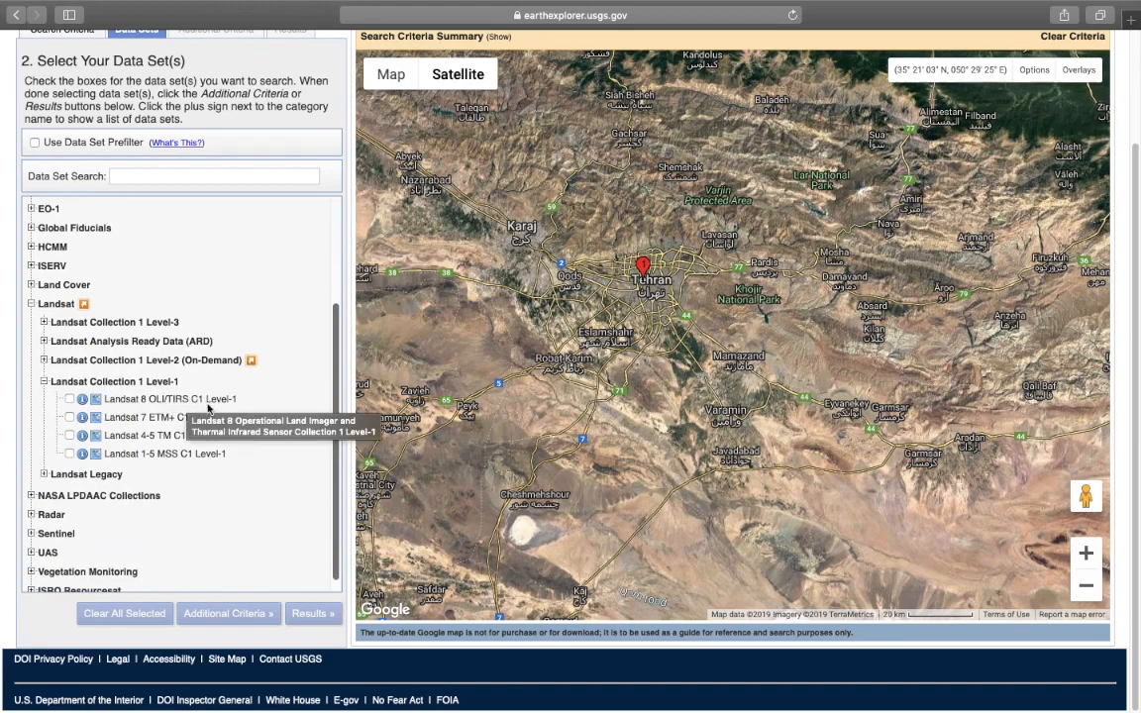
click(69, 398)
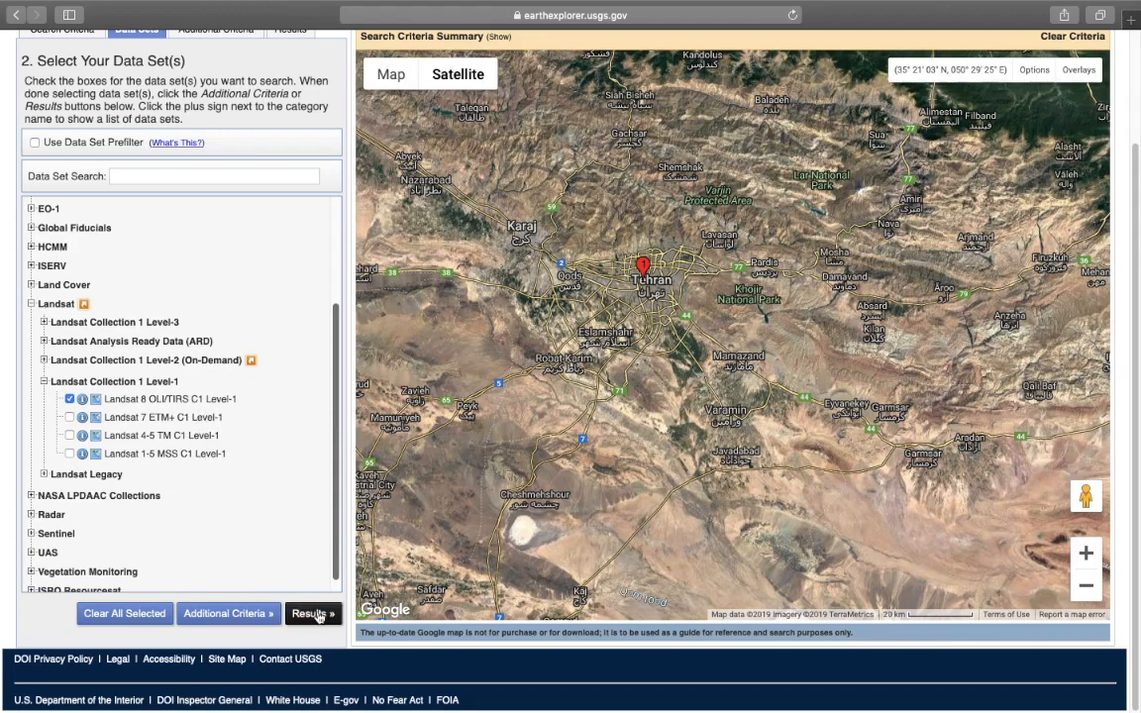
click(313, 614)
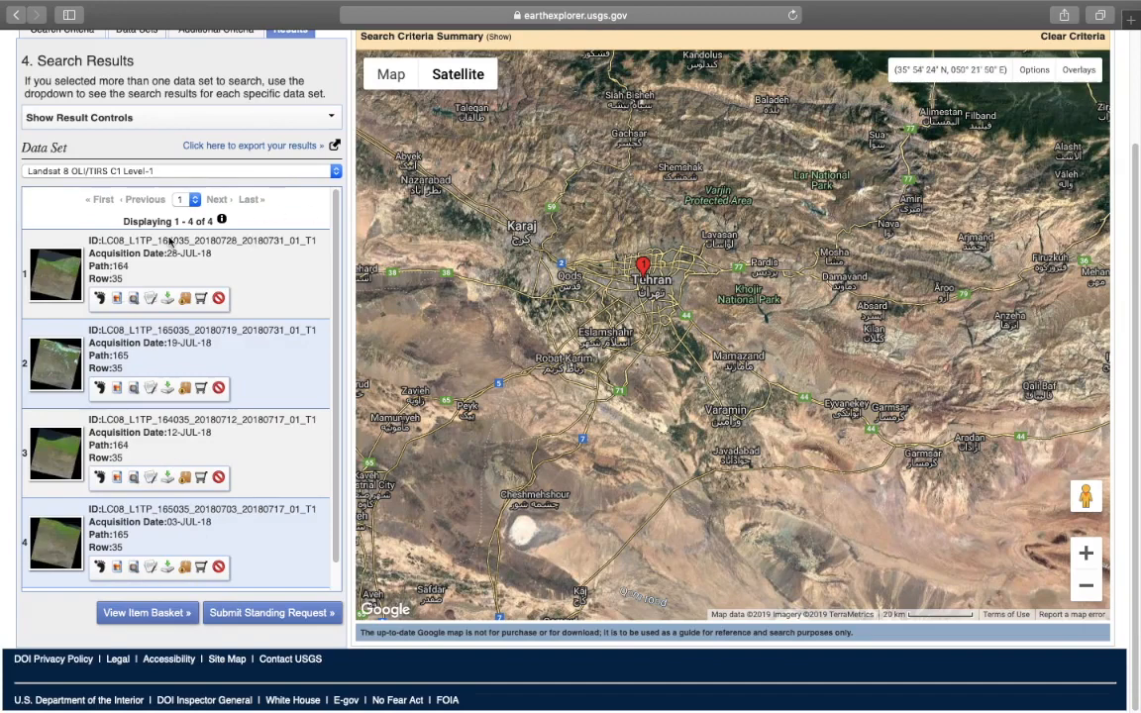
scroll(1130, 242, up, 2)
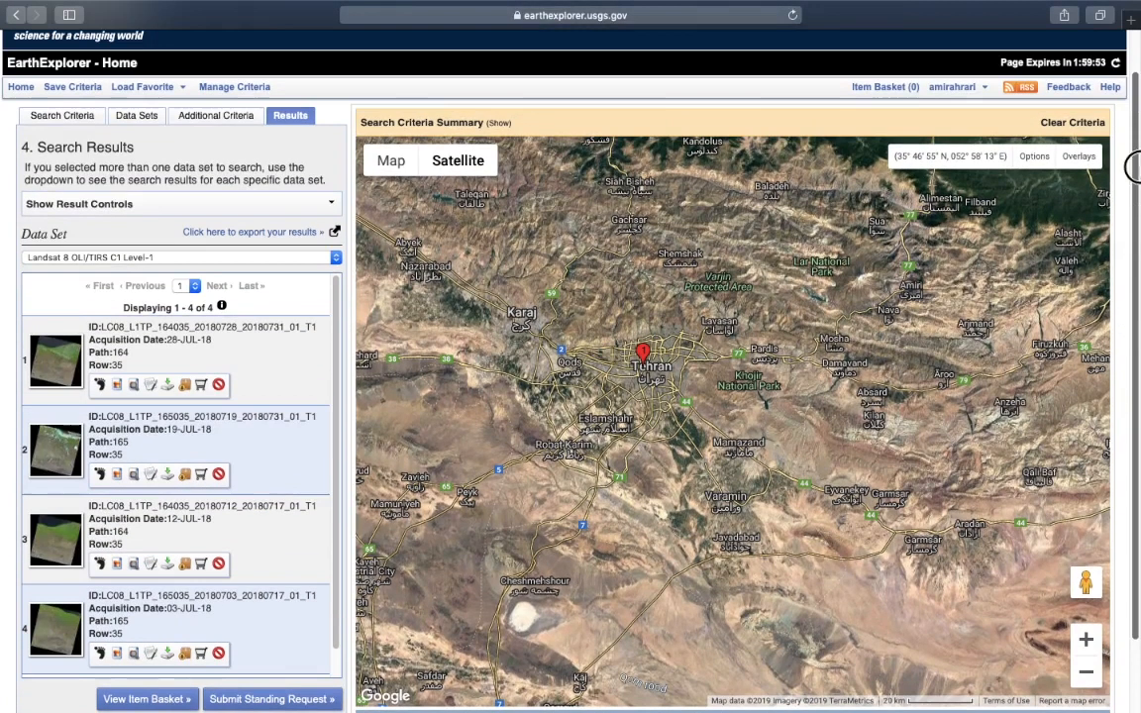
scroll(307, 337, down, 2)
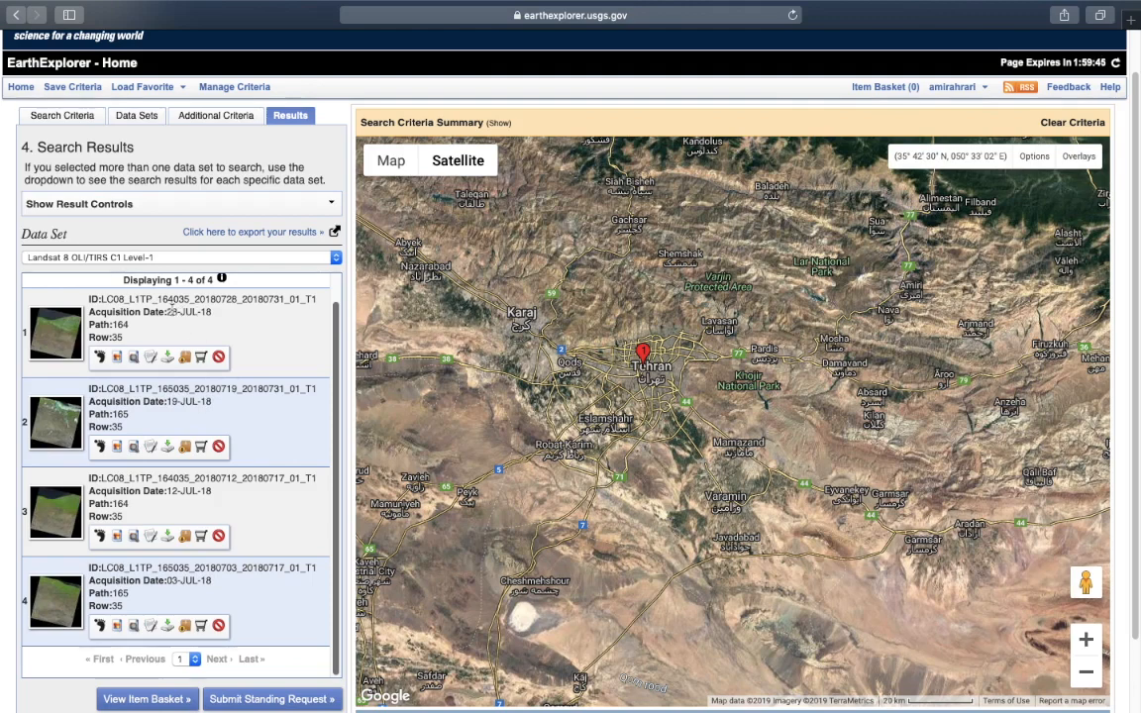
drag(166, 311, 211, 311)
drag(173, 401, 211, 402)
drag(166, 490, 211, 490)
drag(168, 582, 212, 579)
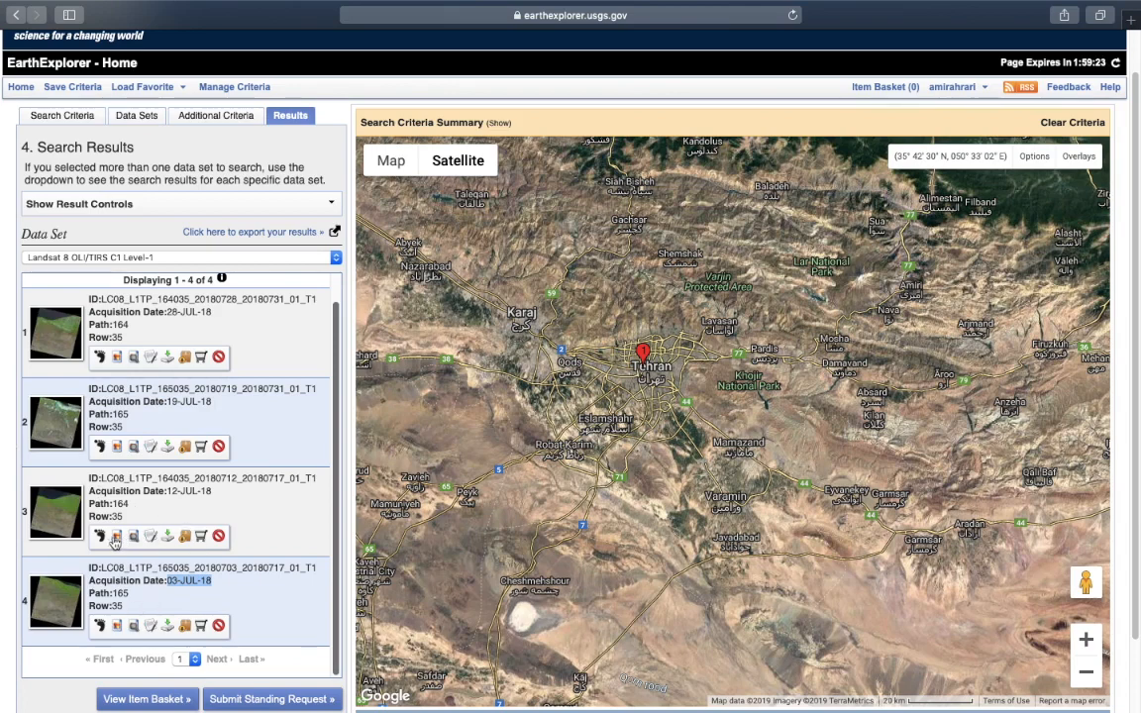
click(127, 508)
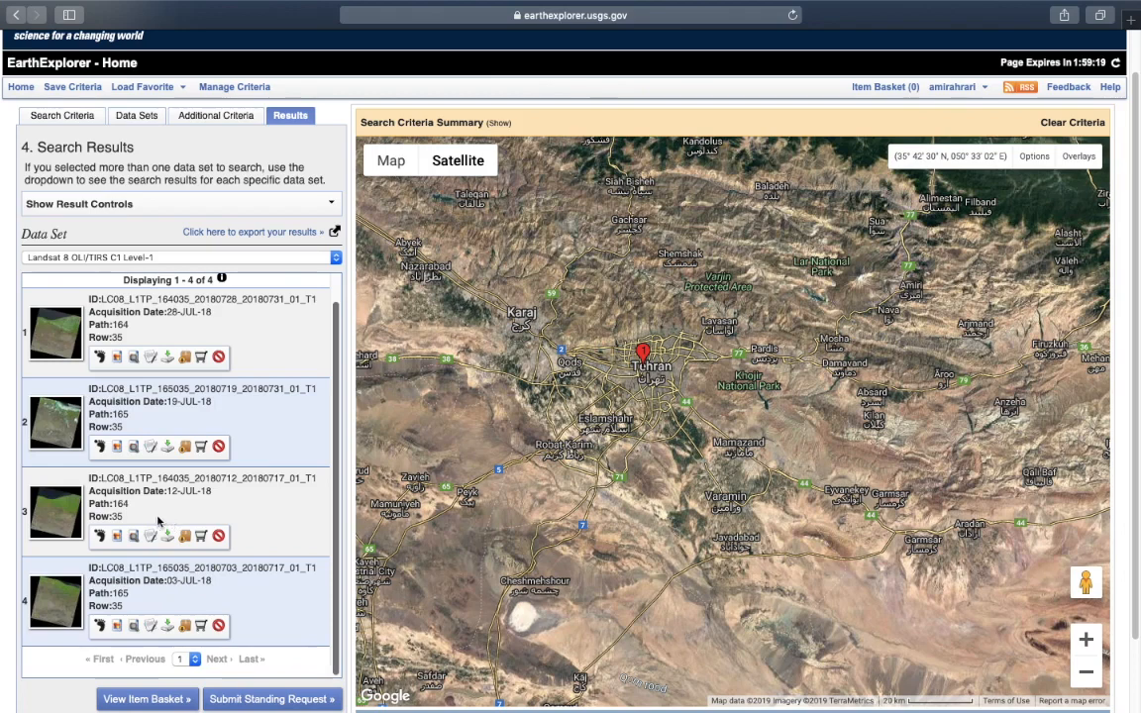
click(100, 539)
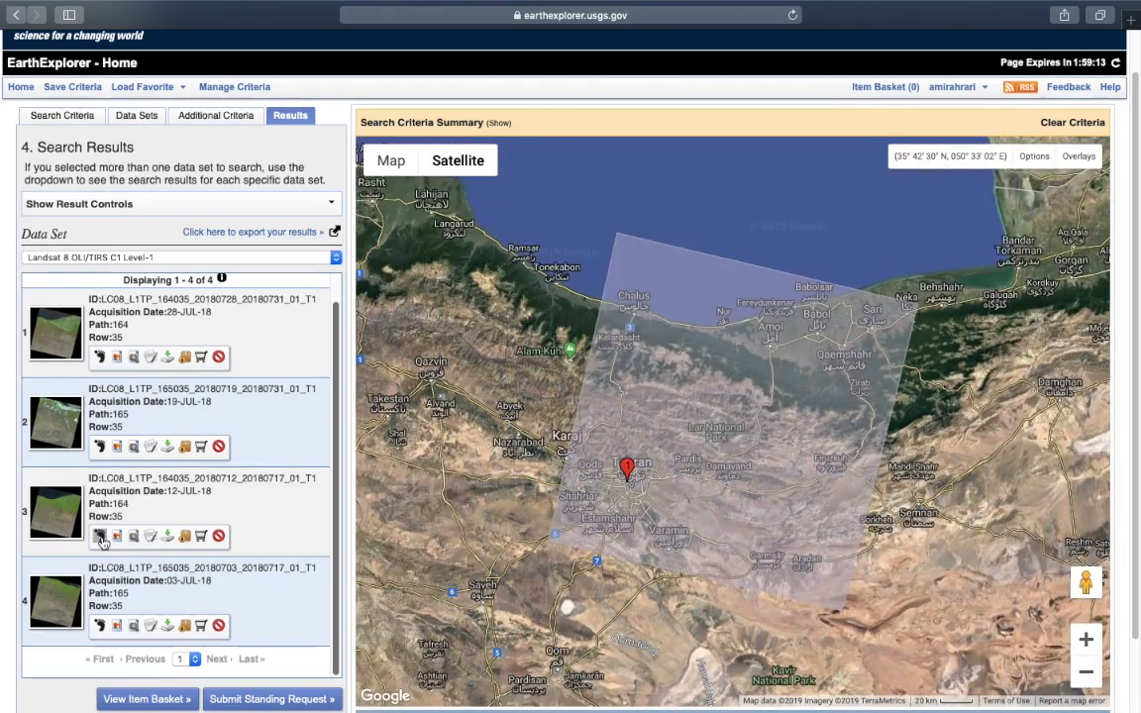
drag(649, 583, 673, 530)
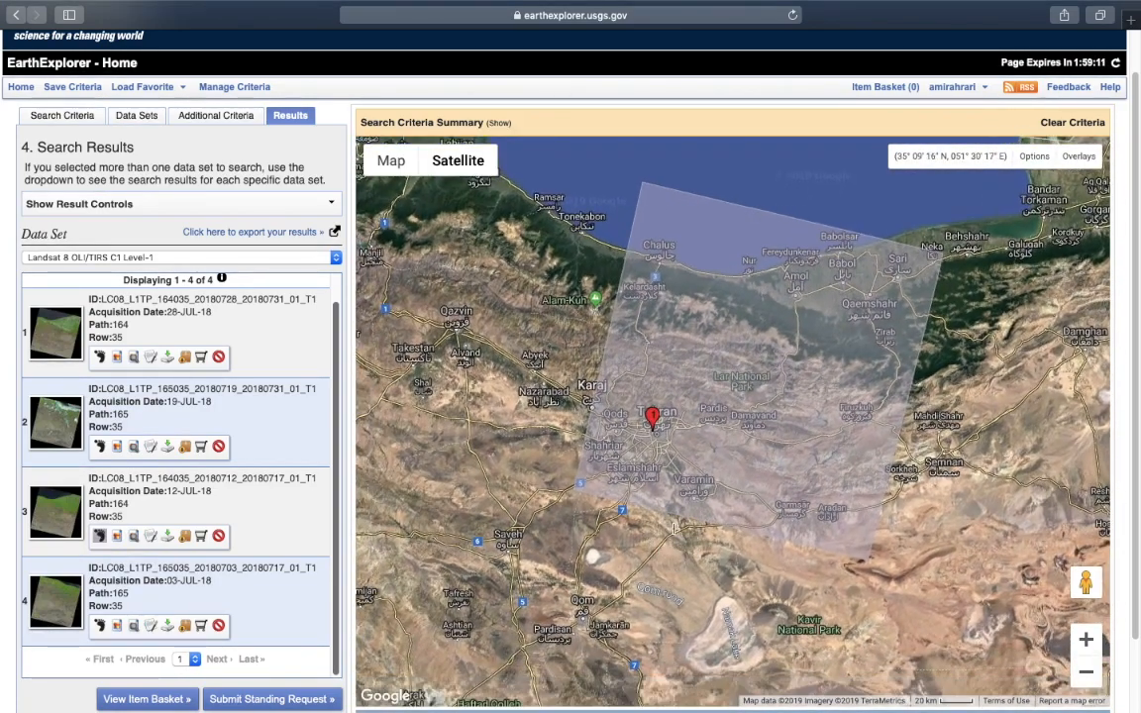
scroll(673, 530, down, 1)
scroll(673, 531, up, 1)
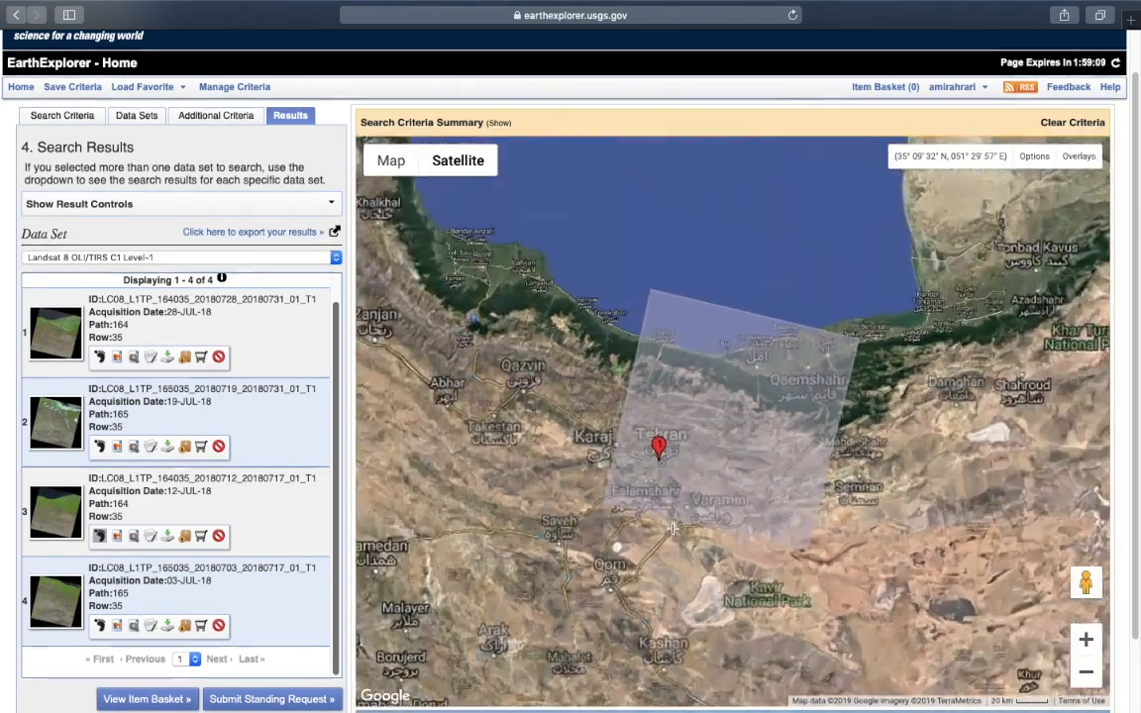
scroll(592, 508, down, 1)
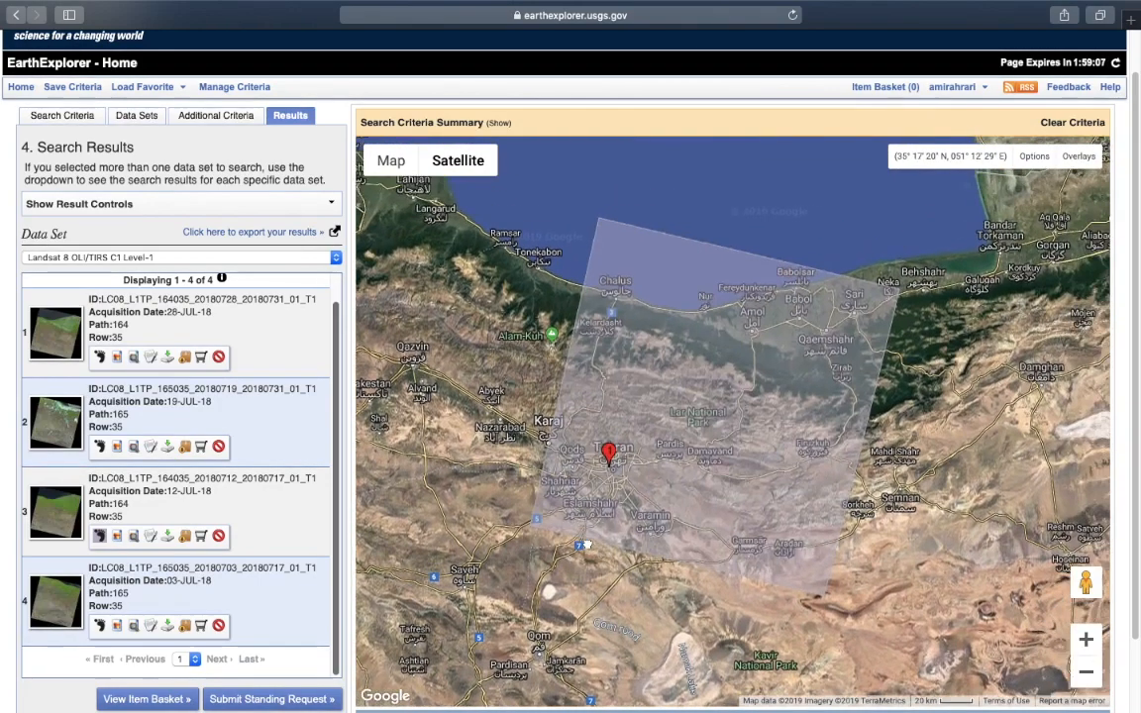
scroll(591, 508, up, 1)
scroll(592, 508, down, 2)
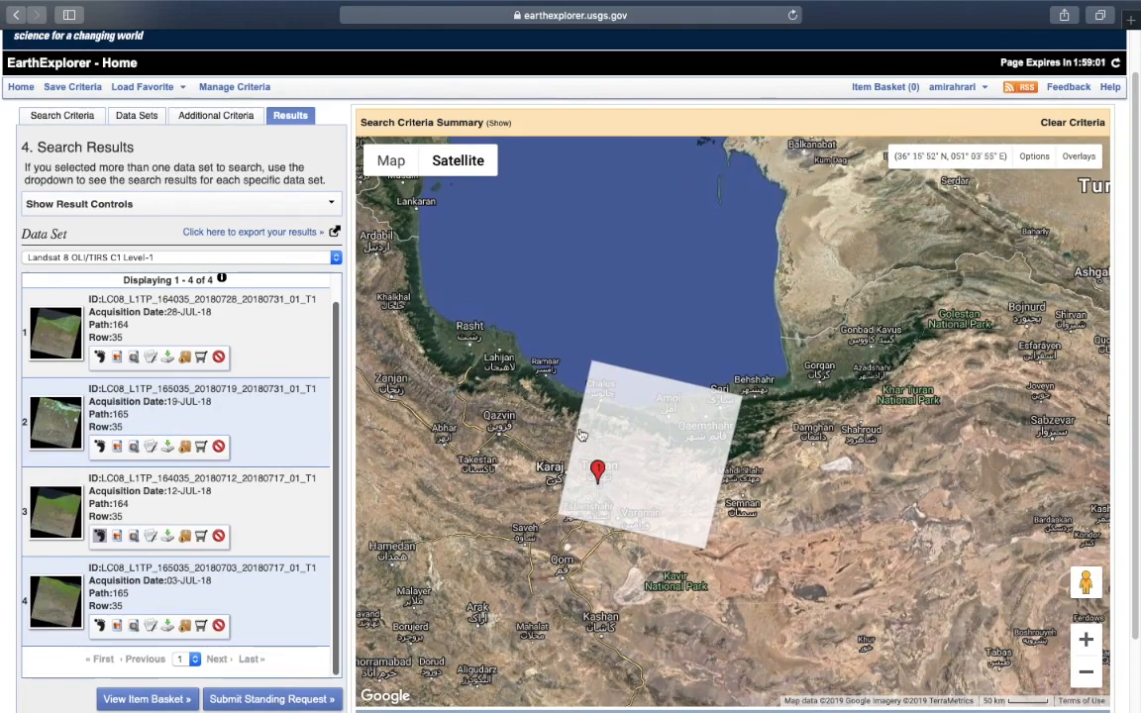
drag(669, 453, 683, 450)
scroll(711, 473, down, 2)
scroll(710, 473, up, 1)
scroll(710, 473, up, 2)
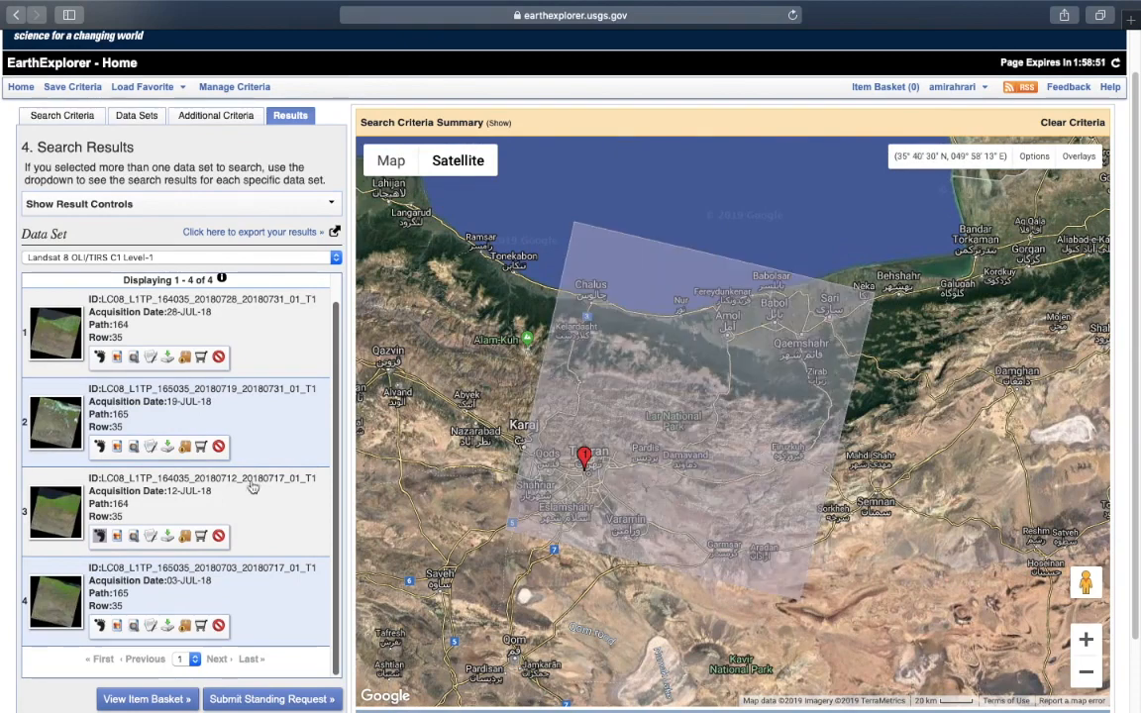
click(116, 536)
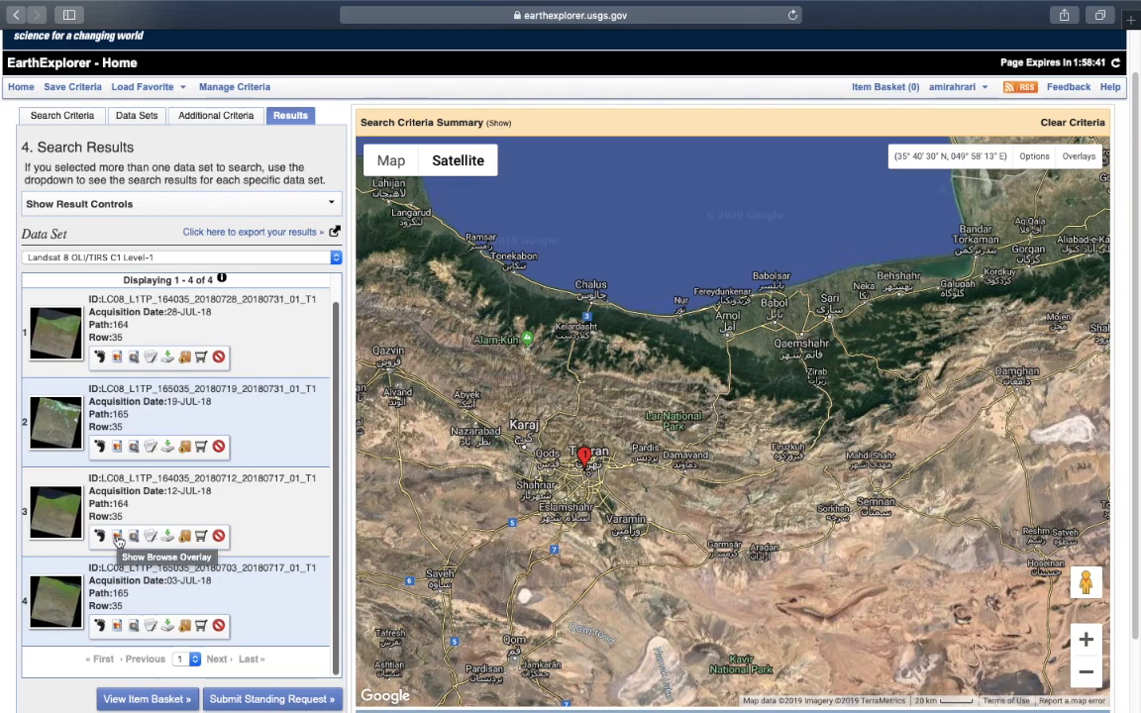
click(118, 538)
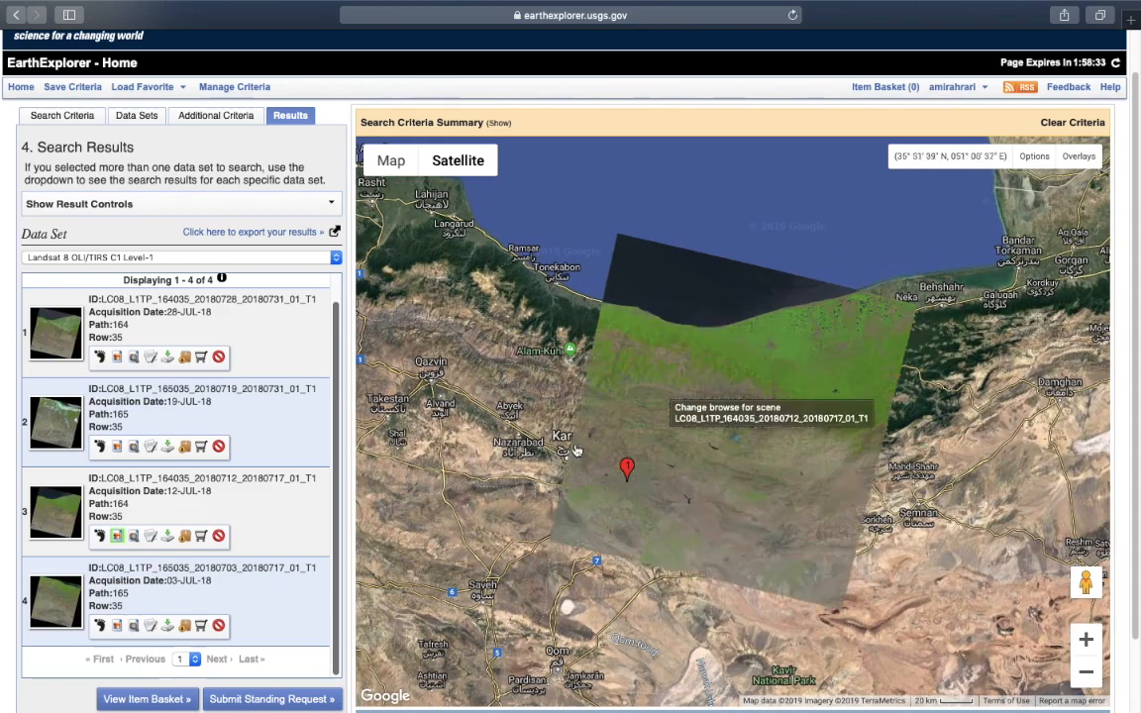
drag(911, 467, 847, 465)
double_click(714, 486)
click(720, 481)
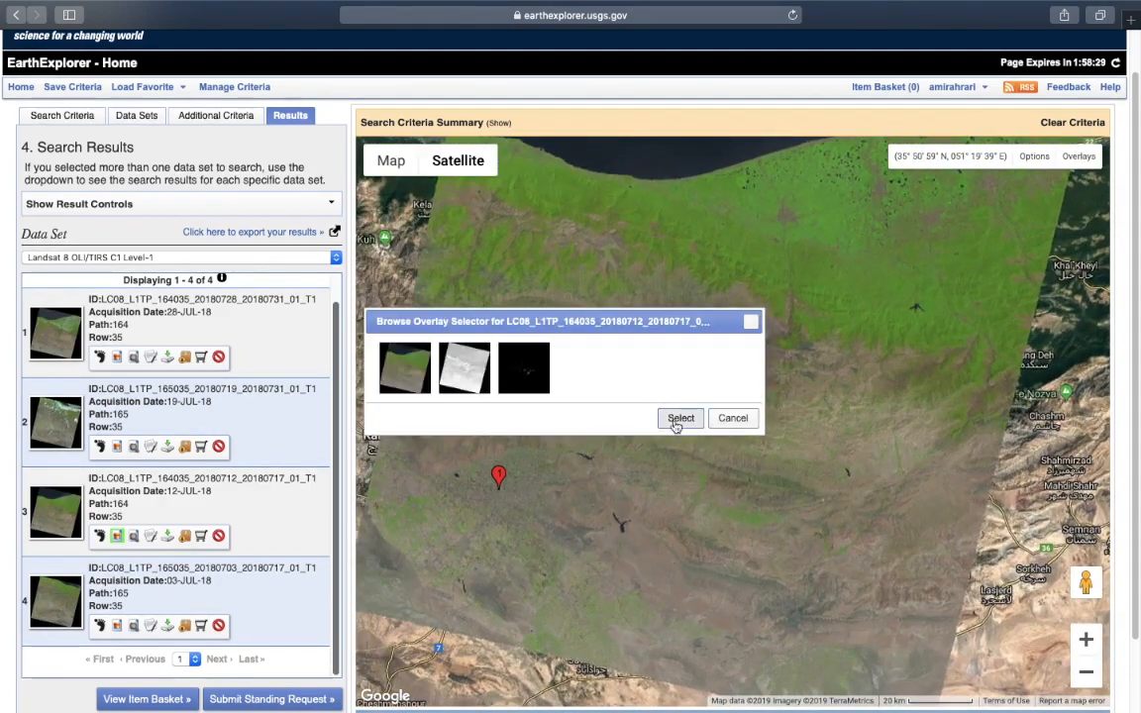
click(738, 420)
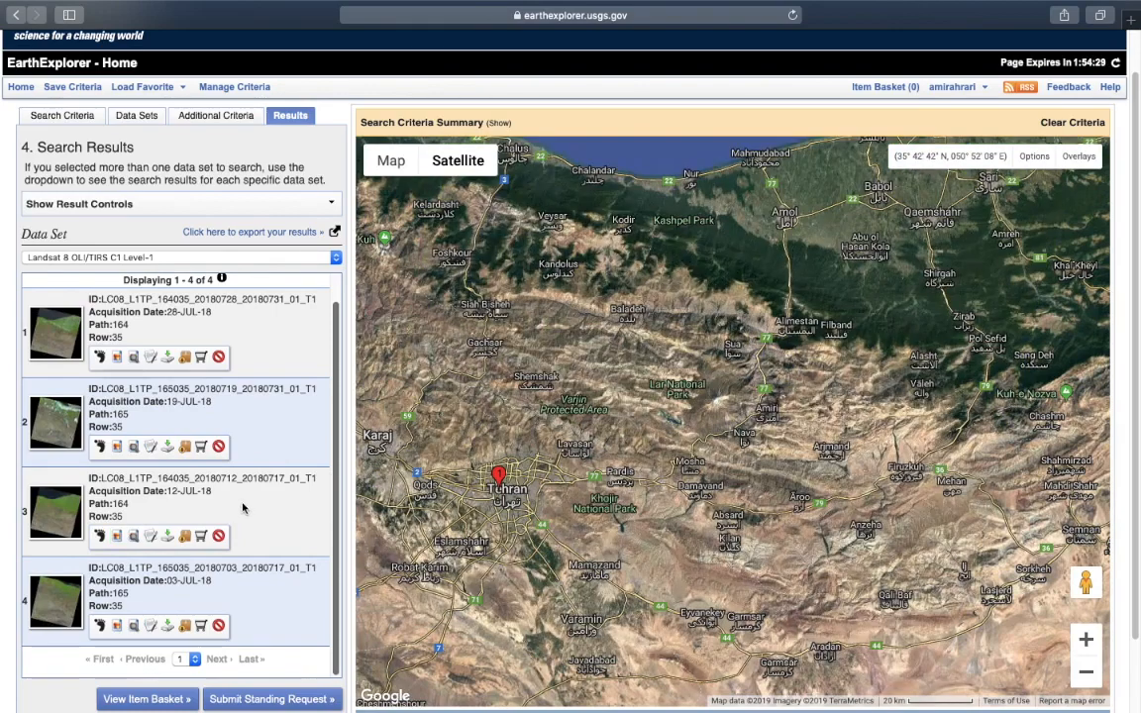
Show Download Options for the 12-JUL-18 scene and highlight the LandsatLook image products
click(168, 538)
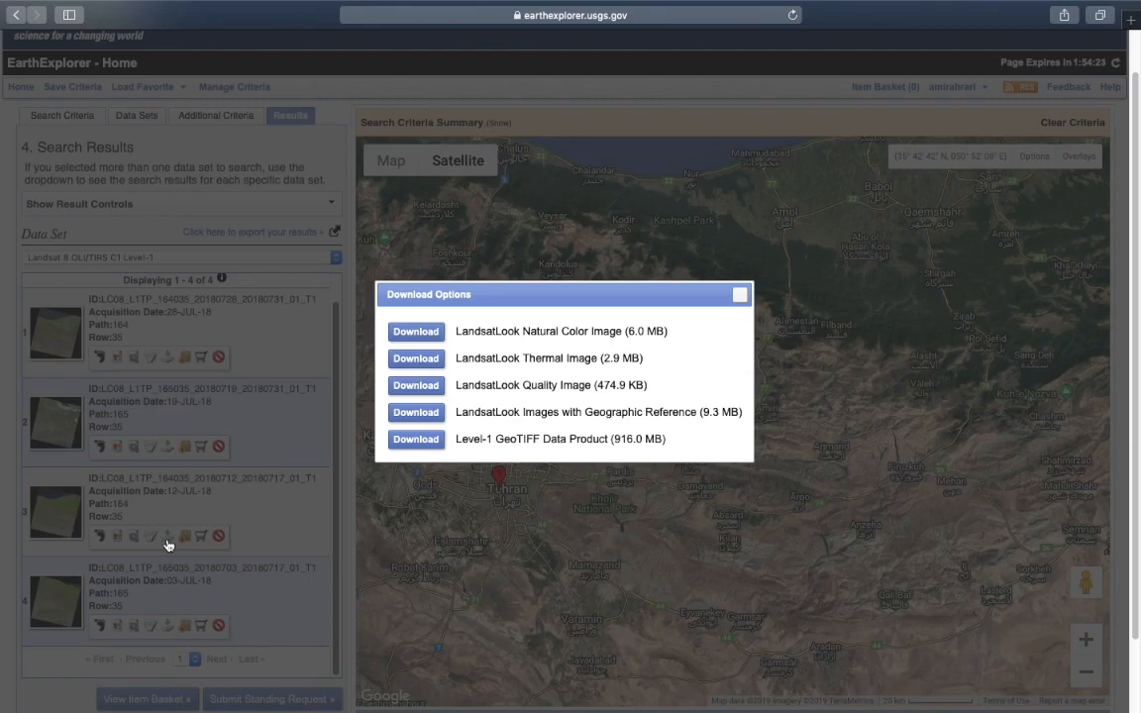
drag(443, 296, 468, 292)
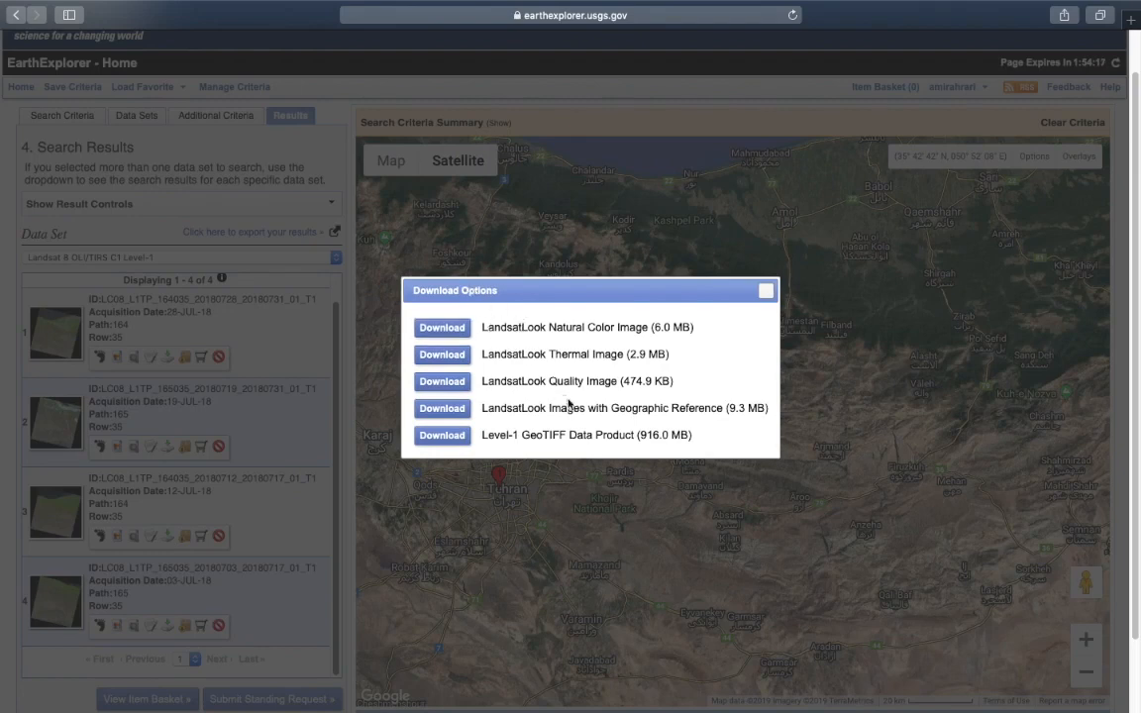
drag(732, 408, 560, 330)
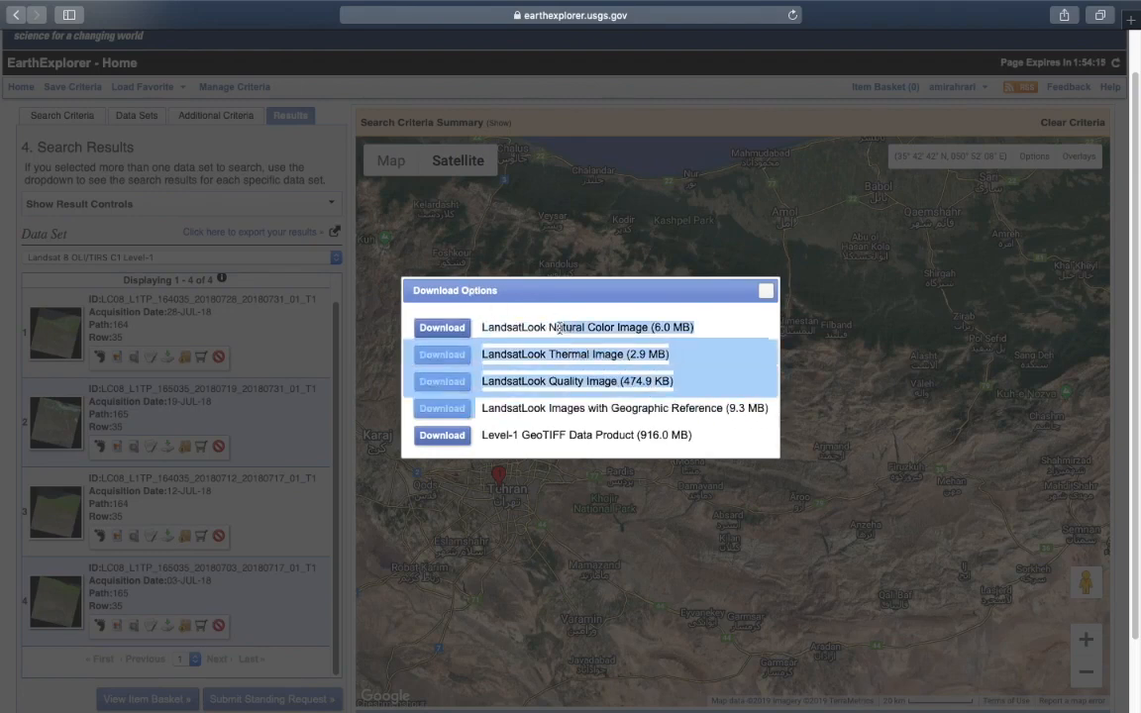
click(560, 330)
drag(553, 356, 621, 356)
drag(553, 382, 582, 382)
drag(517, 411, 751, 401)
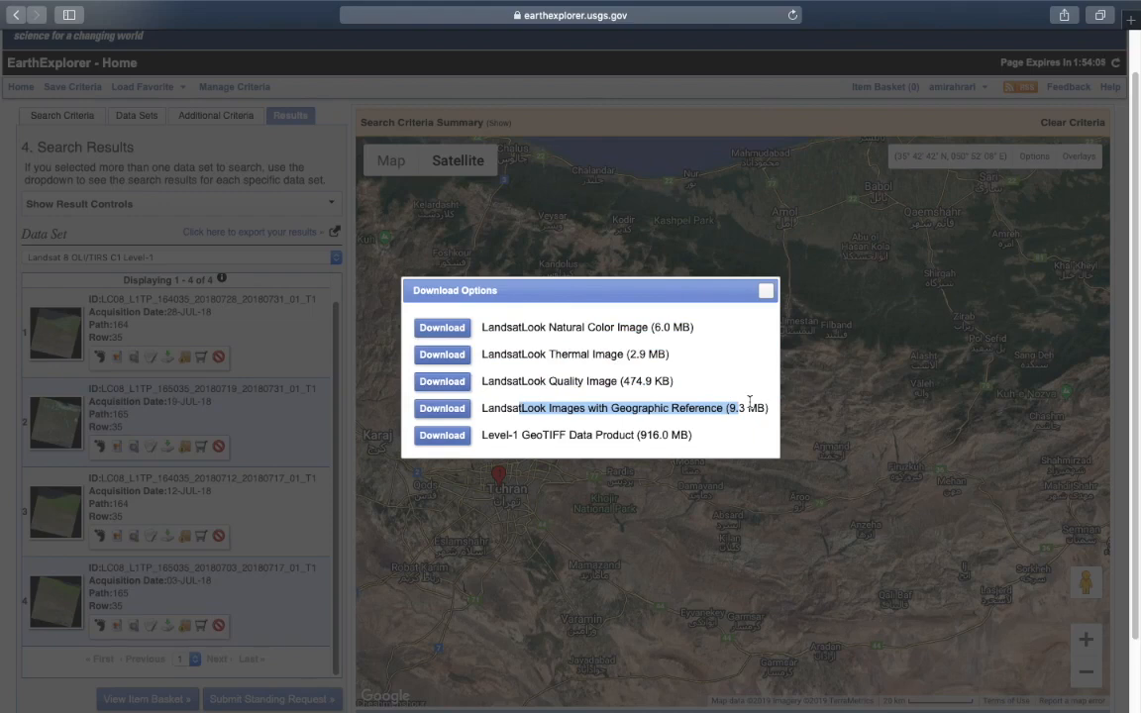
click(768, 422)
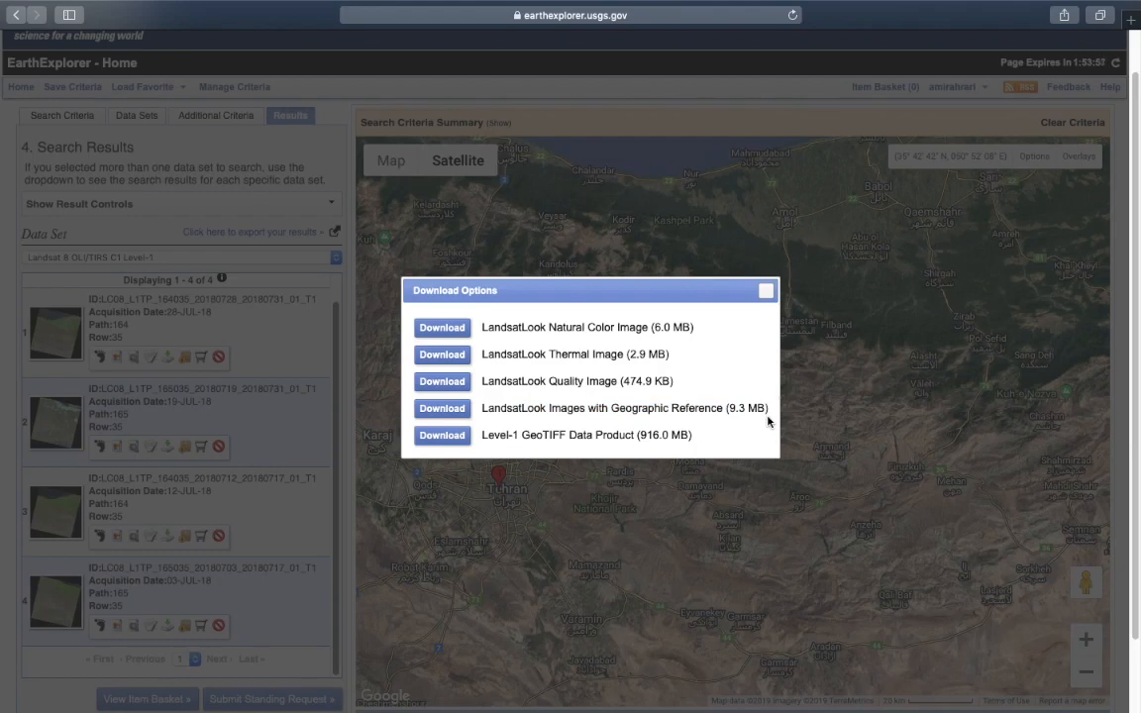
Highlight the 916.0 MB Level-1 GeoTIFF Data Product line
triple_click(671, 436)
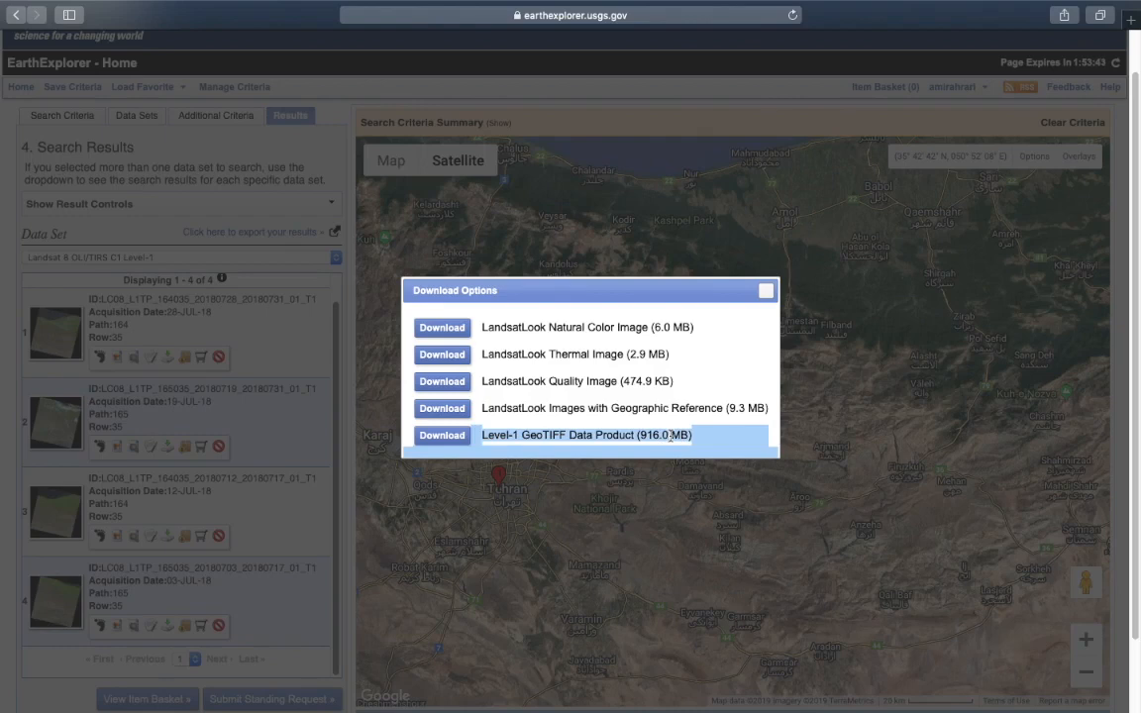
click(672, 436)
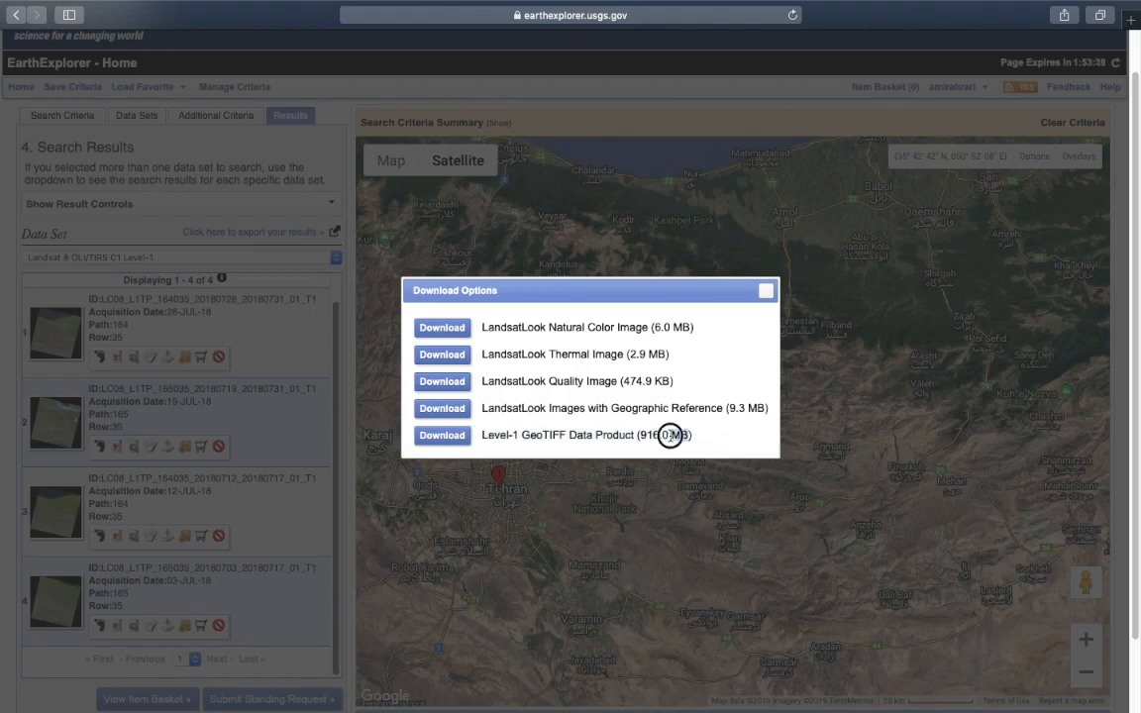
triple_click(672, 436)
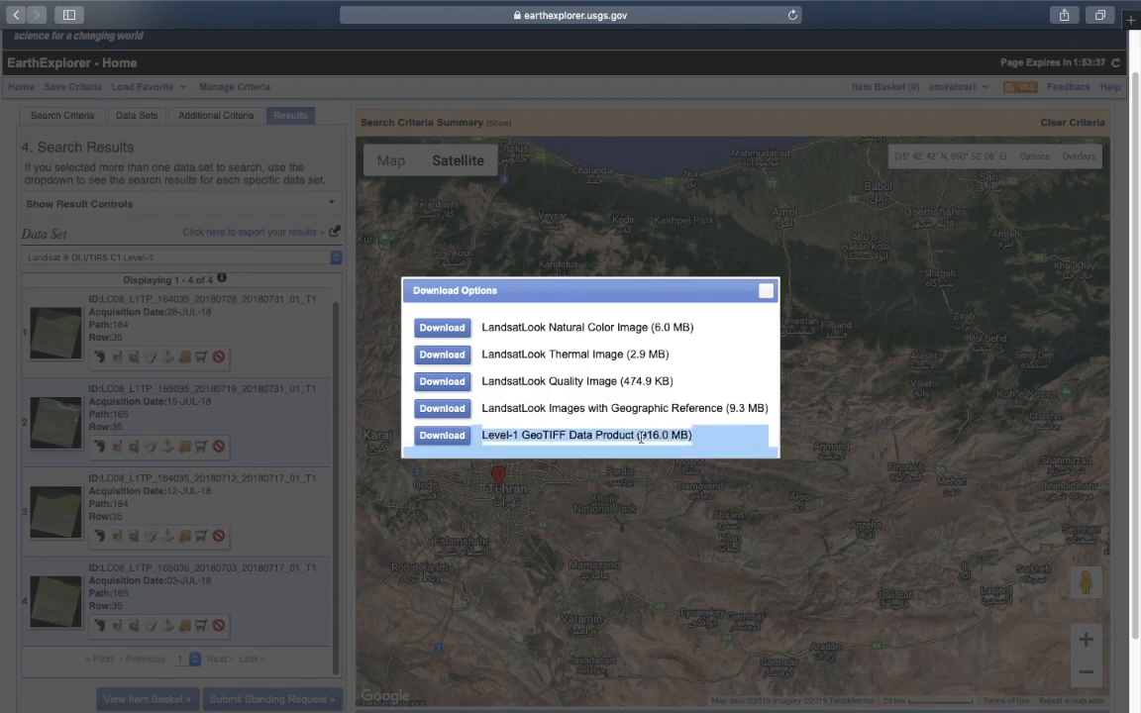
Download the Level-1 GeoTIFF Data Product and check its progress in Safari's Downloads
click(459, 438)
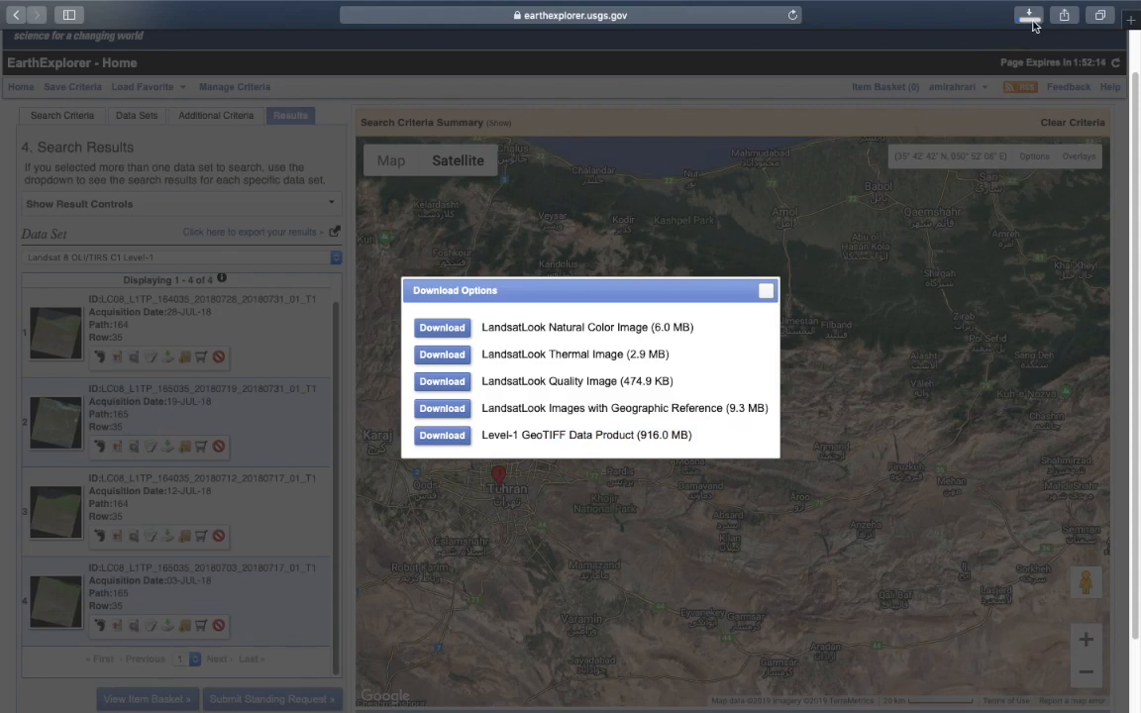
click(1031, 16)
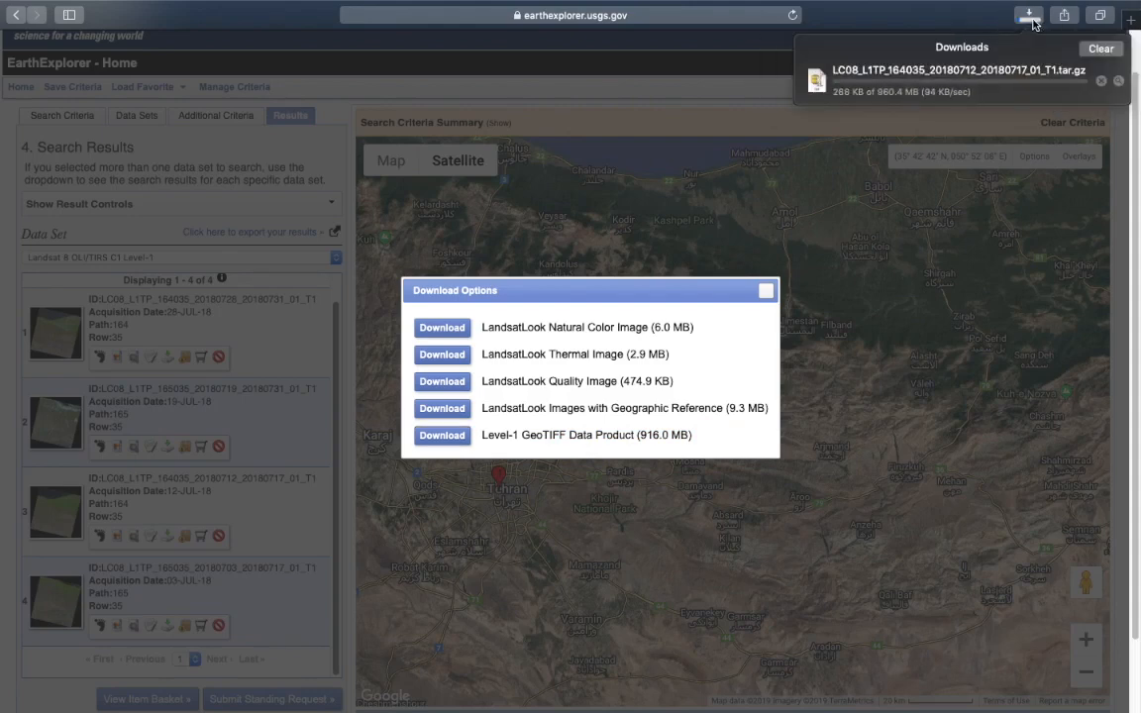